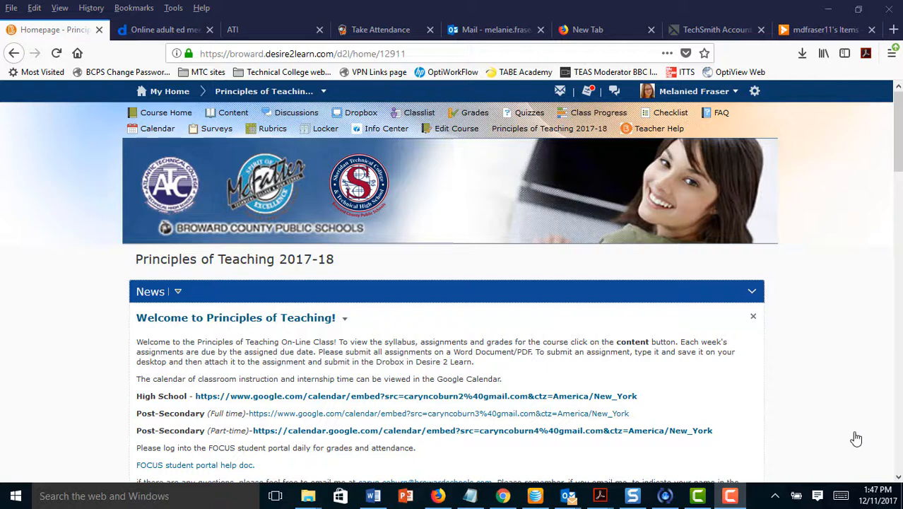
- Open the Content area of the Principles of Teaching 2017-18 course
click(229, 116)
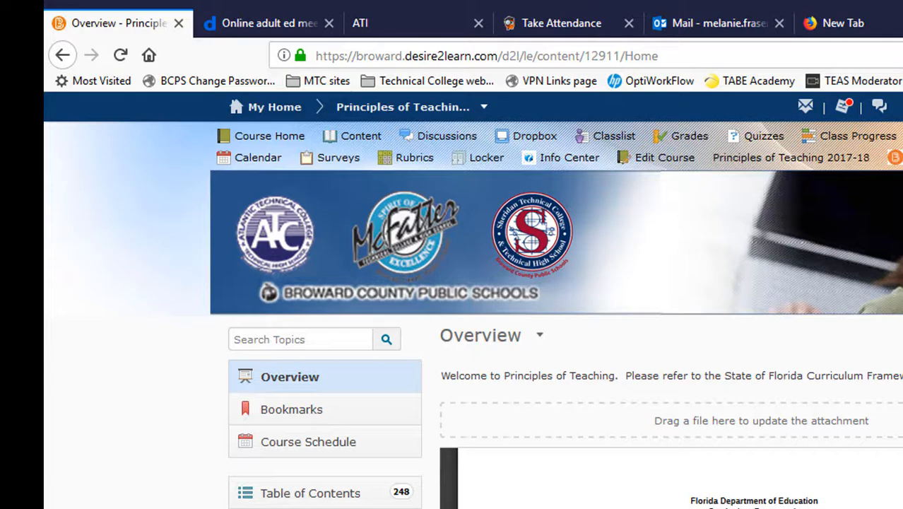
- Scroll the Table of Contents down past Job Readiness to the Add a module field
scroll(473, 304, down, 3)
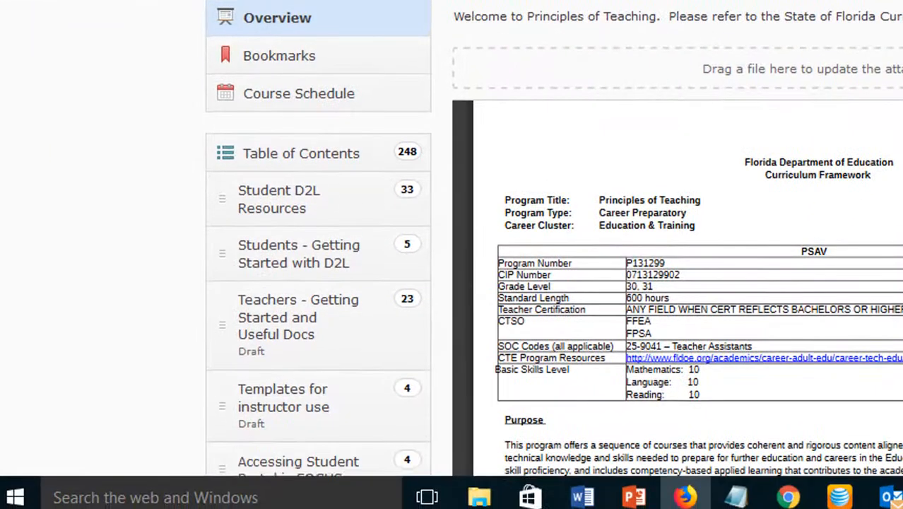
scroll(472, 303, down, 3)
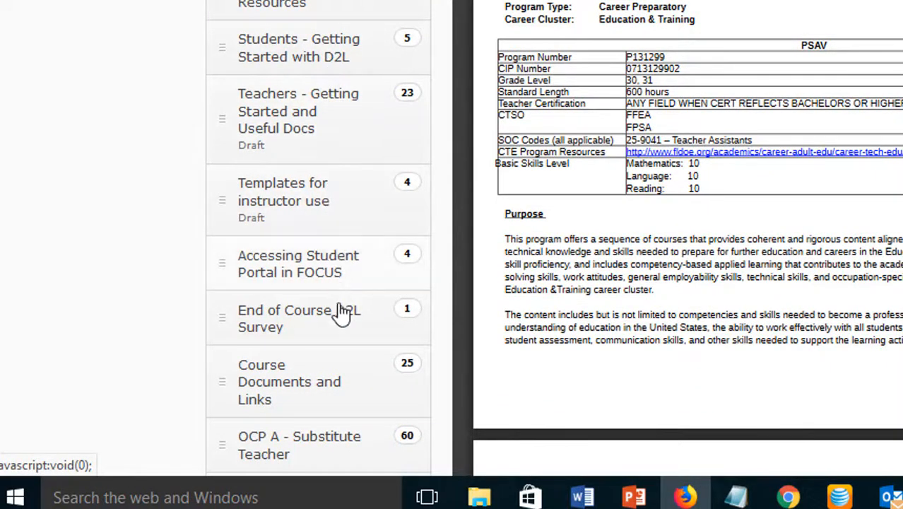
scroll(349, 446, down, 3)
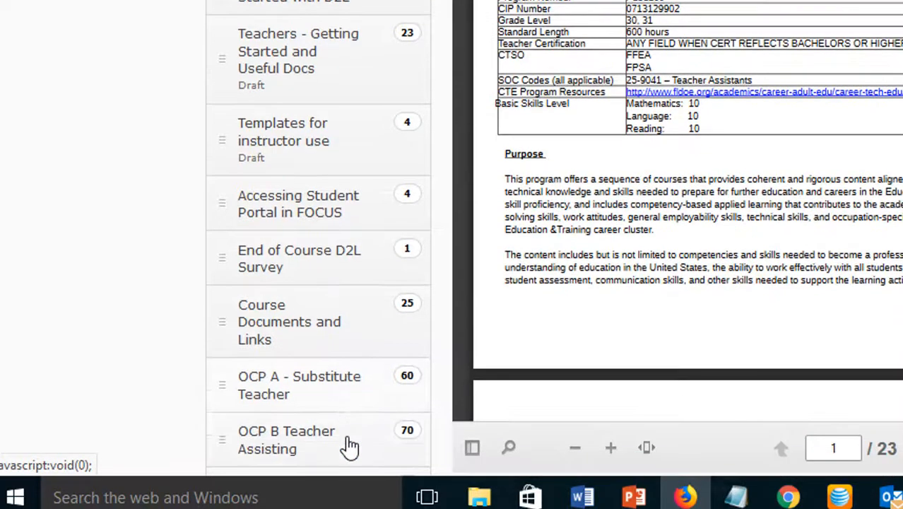
scroll(349, 445, down, 3)
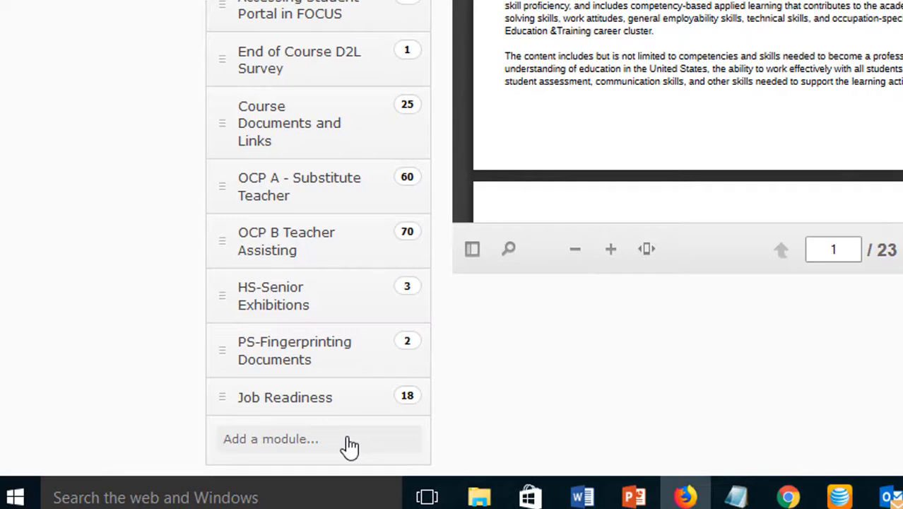
- Create a module named 'Syllabus' at the end of the table of contents
click(298, 442)
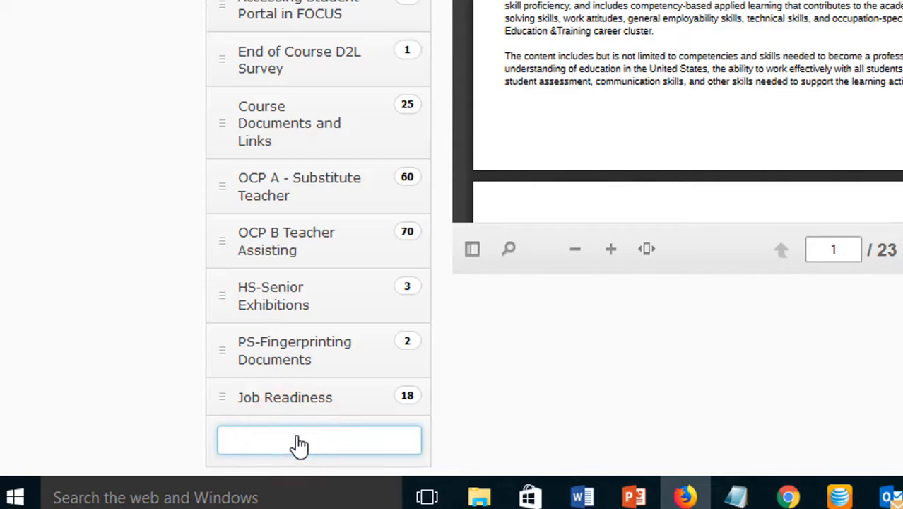
text(Syllabus)
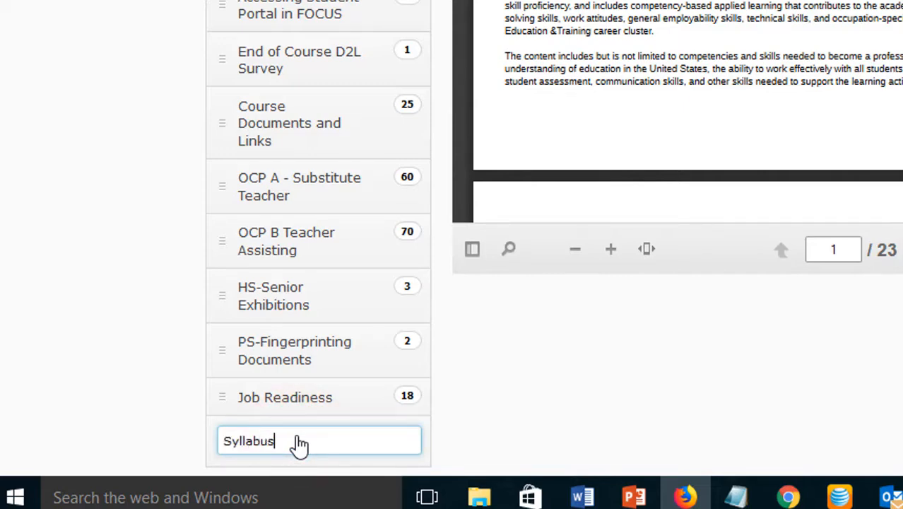
key(Return)
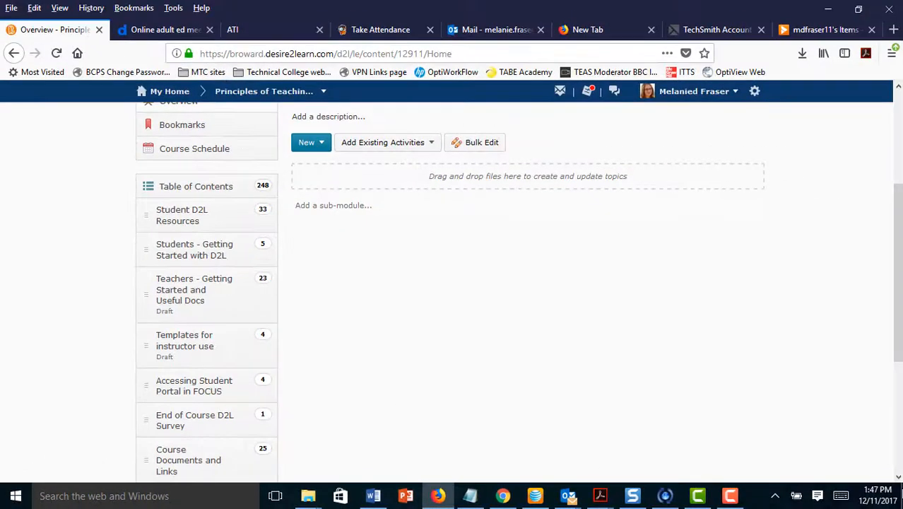
click(898, 477)
click(898, 477)
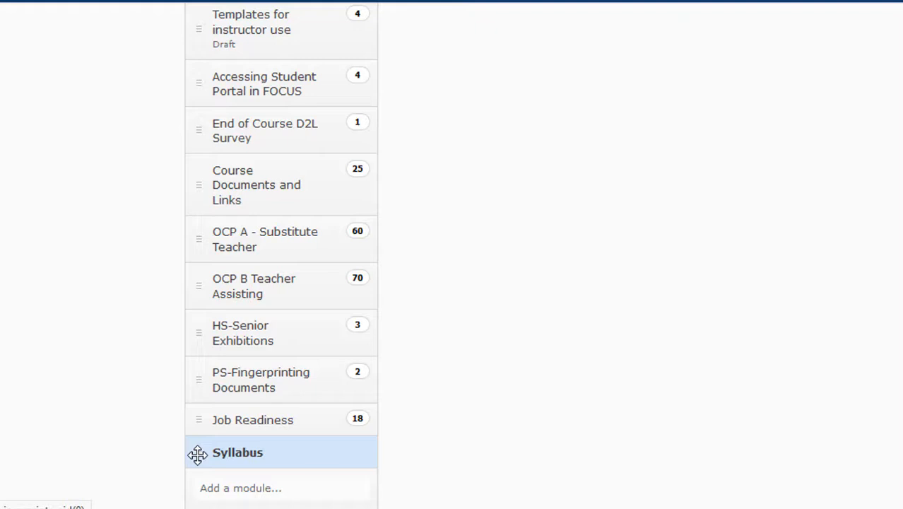
- Drag the Syllabus module up to sit below Templates for instructor use
drag(197, 454, 197, 191)
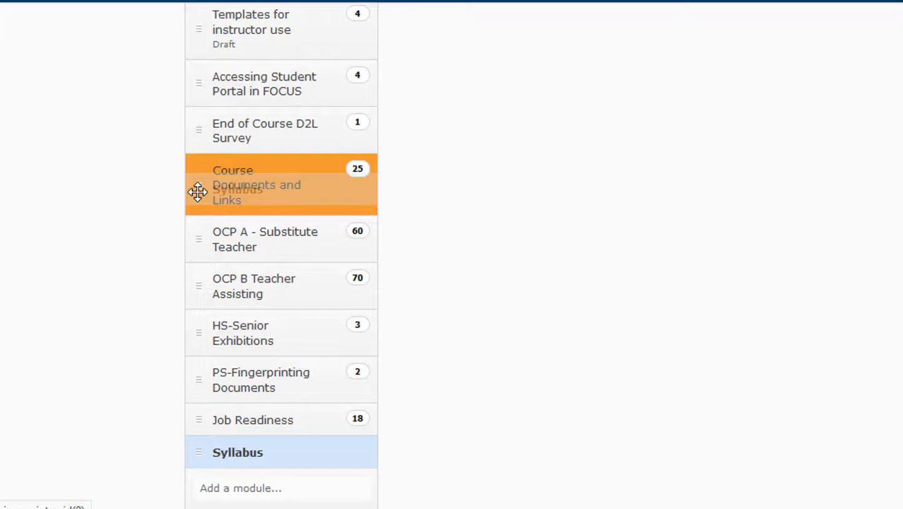
drag(198, 192, 189, 64)
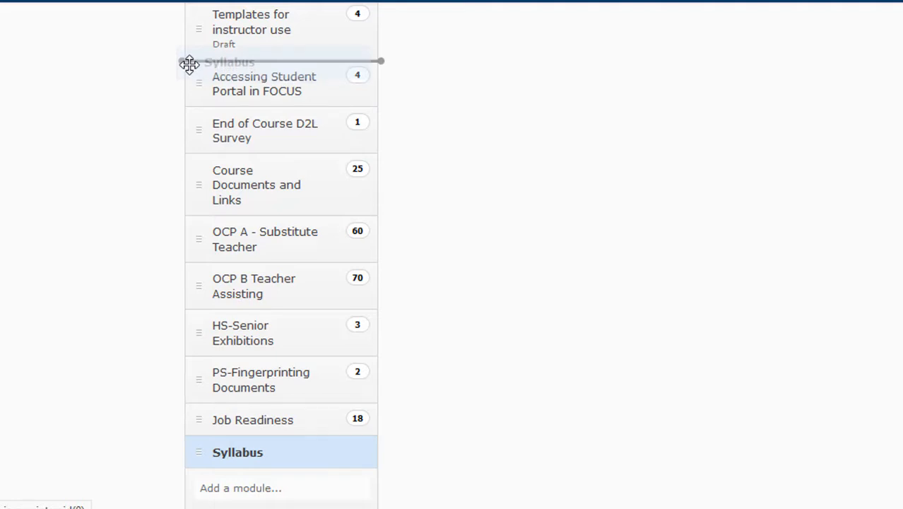
drag(189, 64, 189, 65)
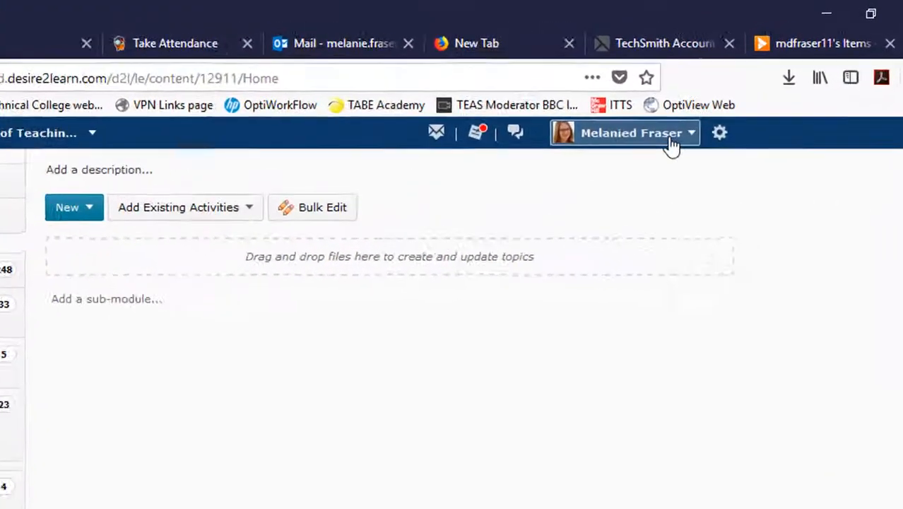
- Preview the course Content as a student to confirm Syllabus appears, then exit student view
click(672, 159)
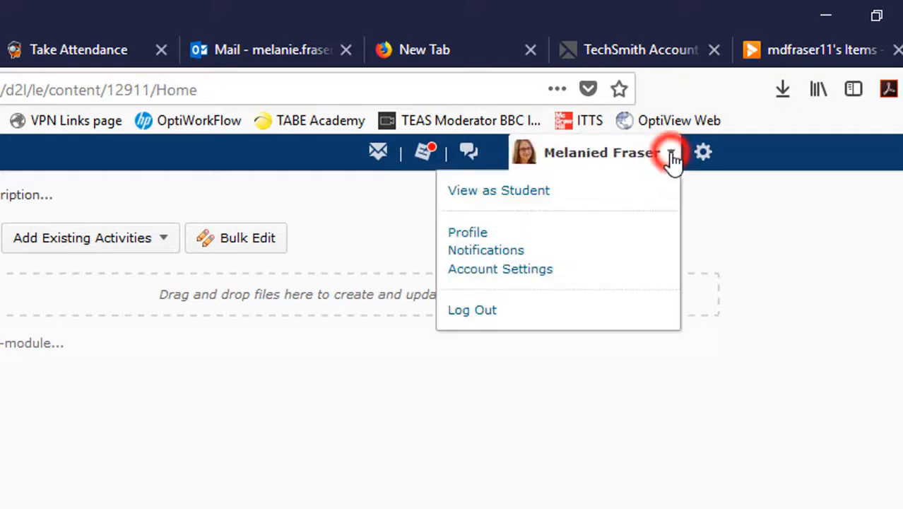
click(502, 193)
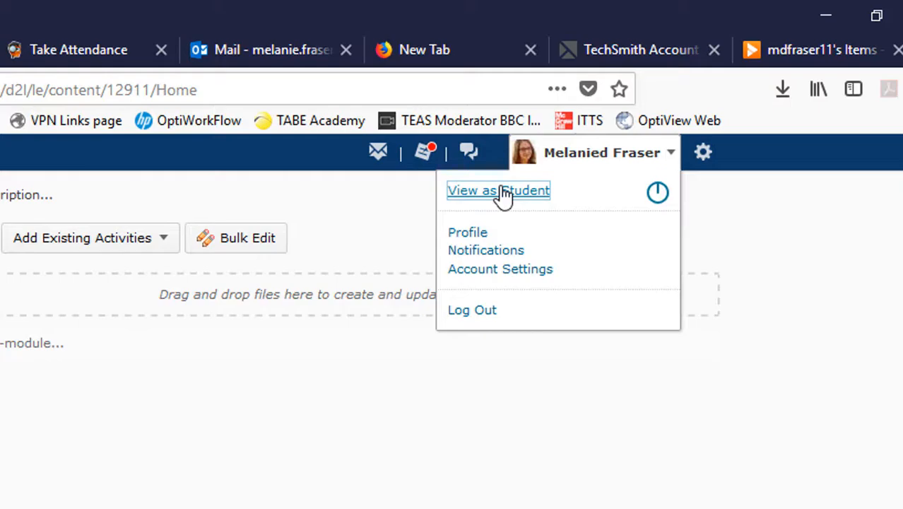
click(503, 192)
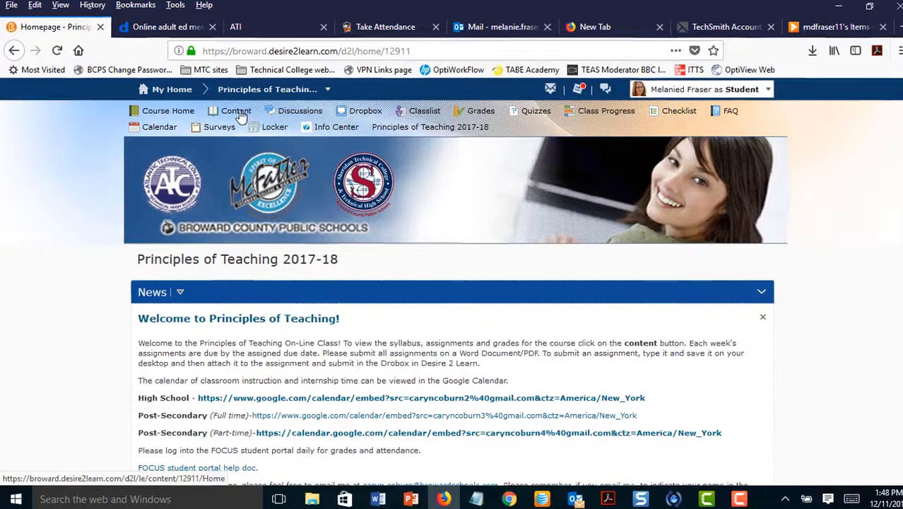
click(182, 126)
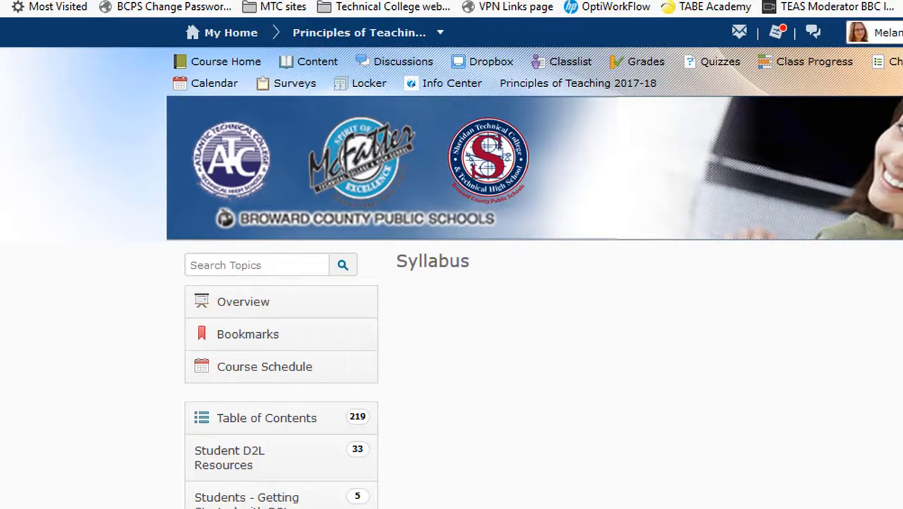
scroll(479, 277, down, 3)
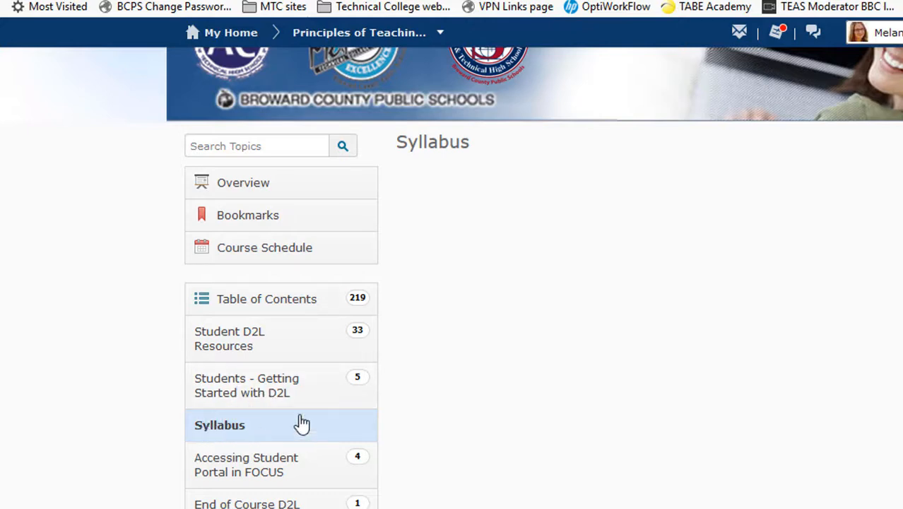
scroll(452, 283, down, 2)
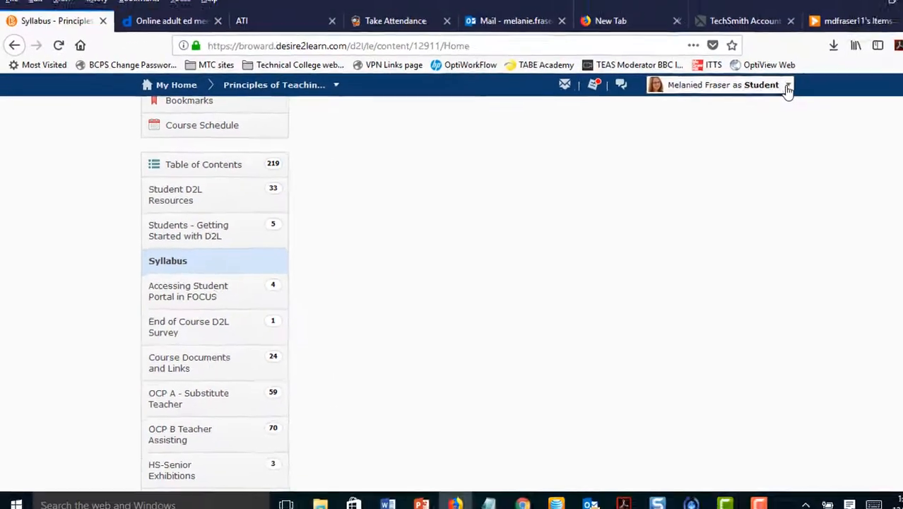
click(701, 81)
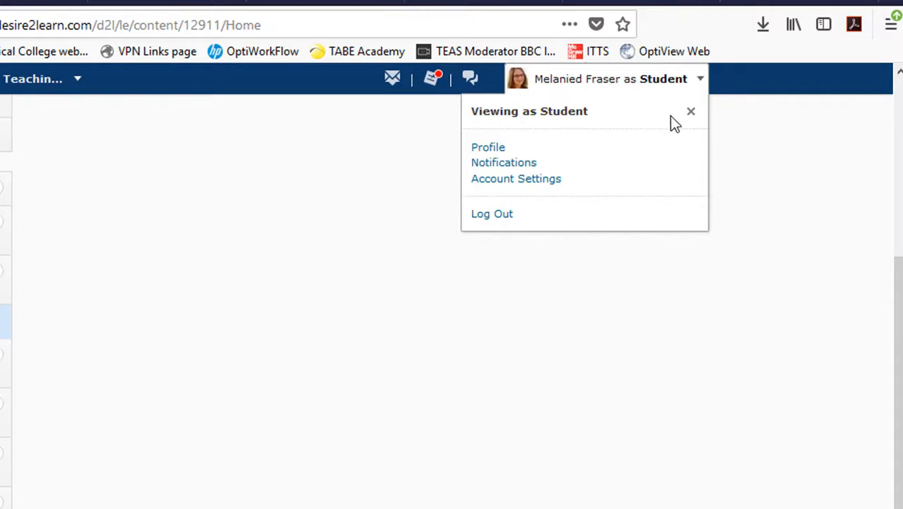
click(691, 115)
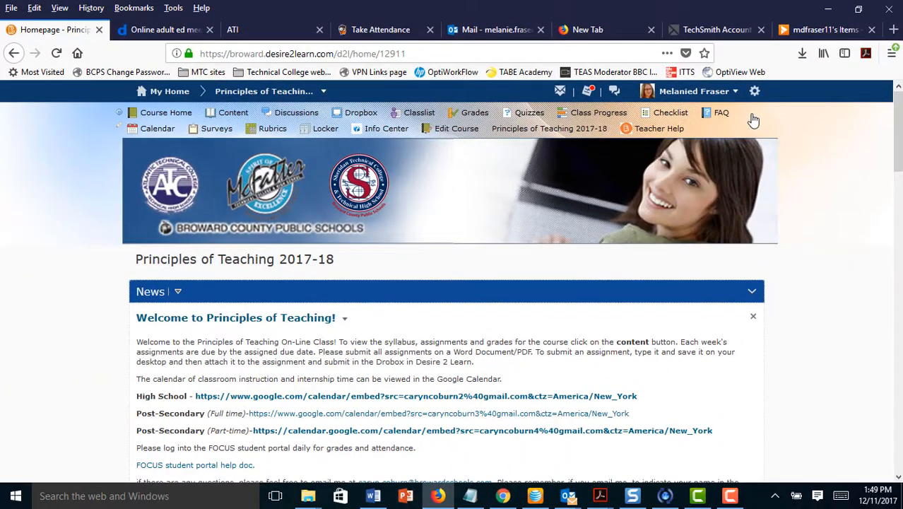
- Reopen course Content and scroll to the Syllabus module in the Table of Contents
click(233, 114)
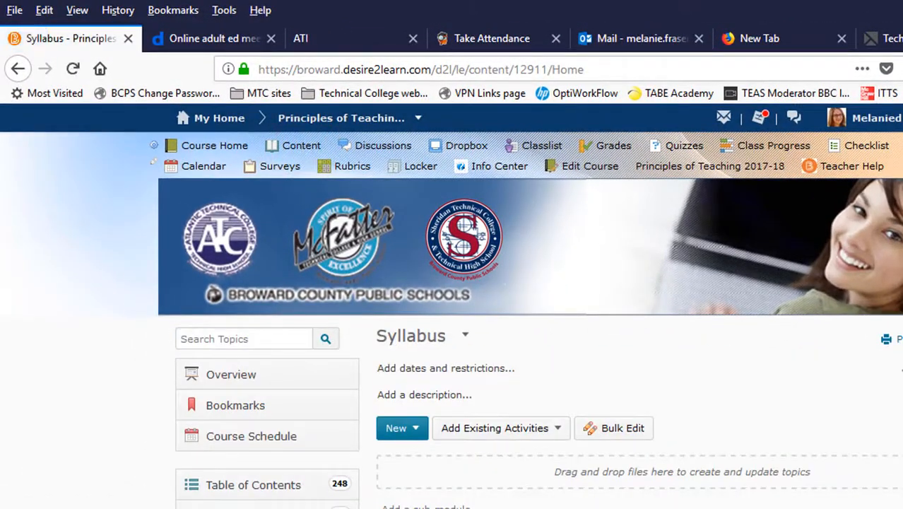
scroll(290, 329, down, 5)
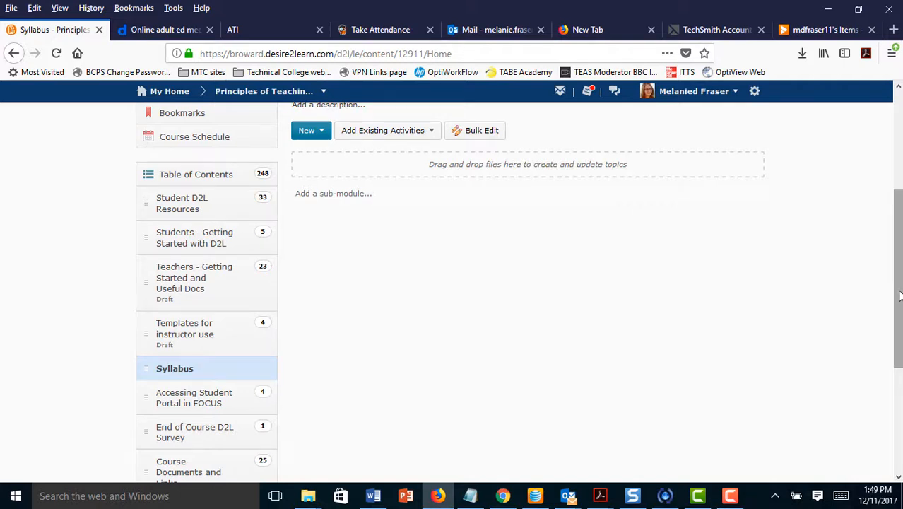
drag(899, 296, 899, 323)
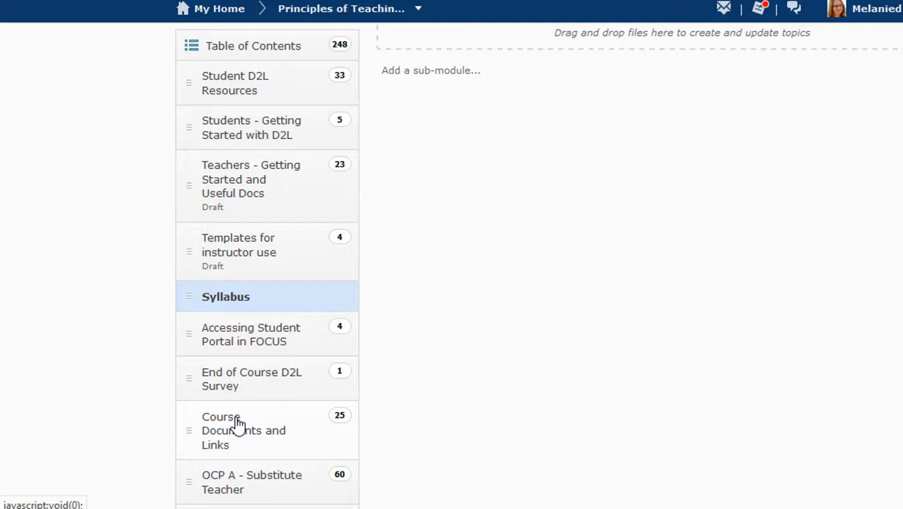
- Move the Syllabus Word document from Course Documents and Links into the Syllabus module
click(238, 424)
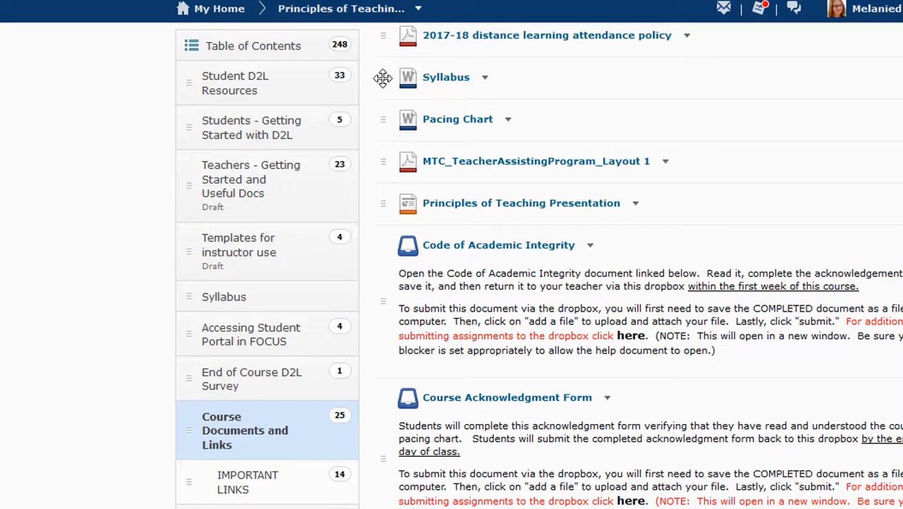
drag(382, 78, 265, 299)
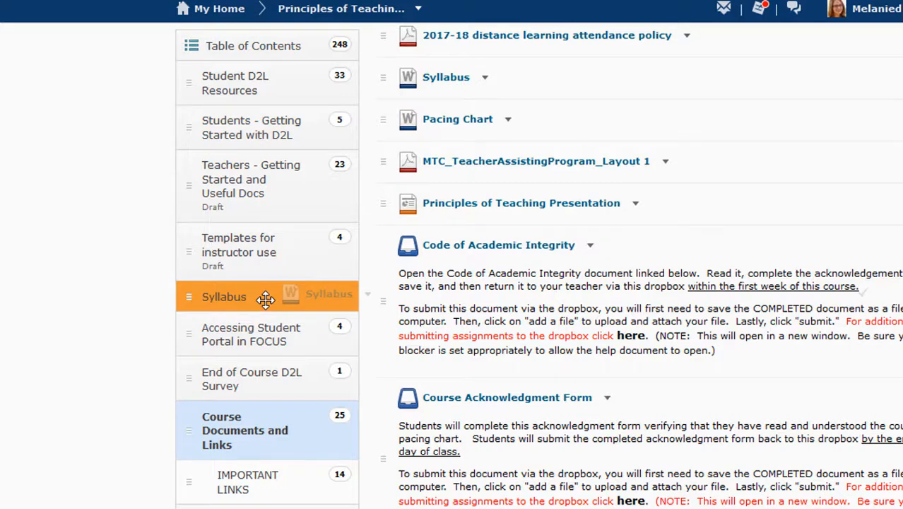
drag(265, 298, 265, 299)
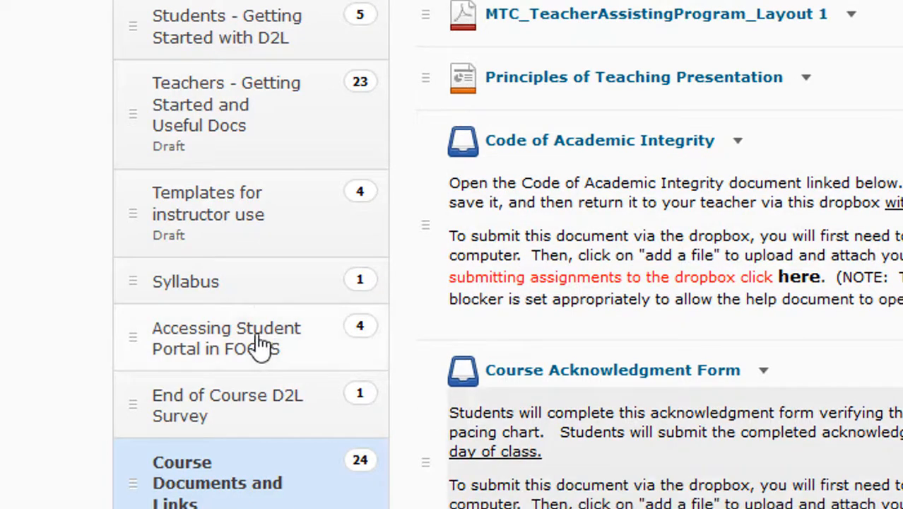
click(259, 284)
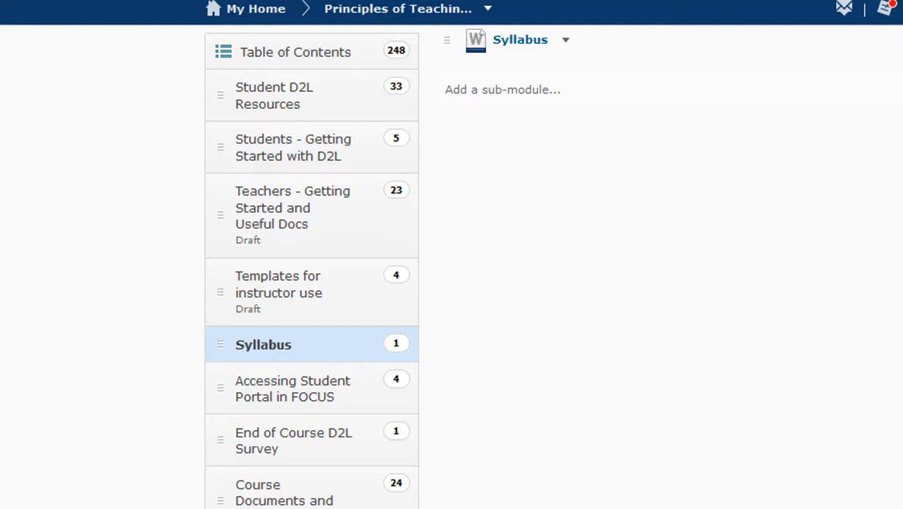
- Move the Course Title Syllabus topic from Templates for instructor use into the Syllabus module
scroll(452, 283, up, 3)
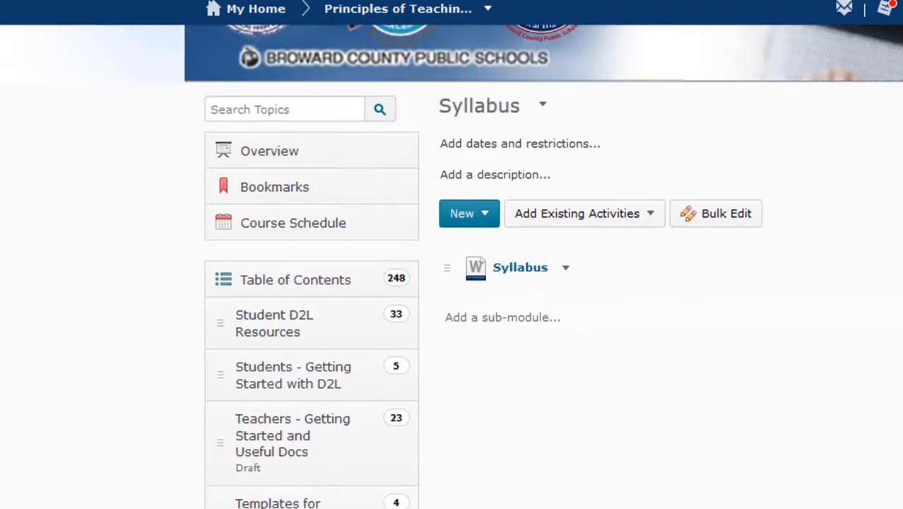
scroll(452, 283, down, 2)
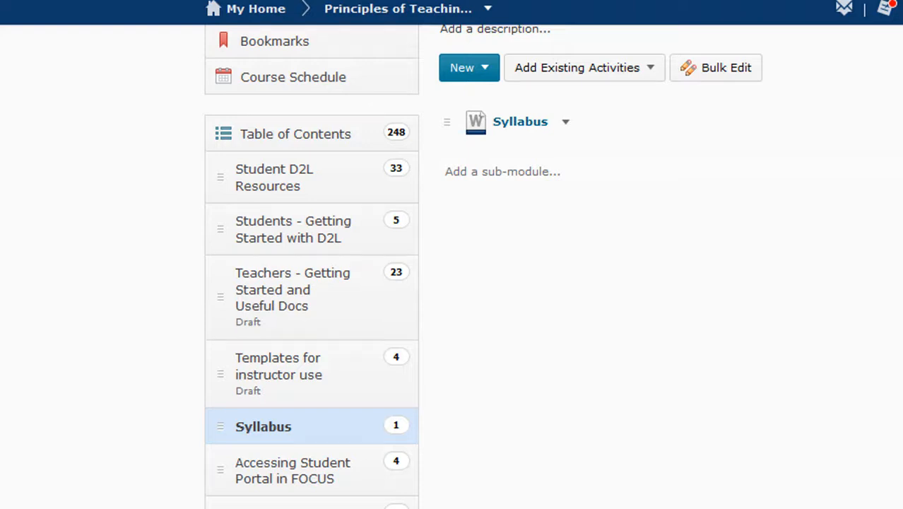
click(306, 377)
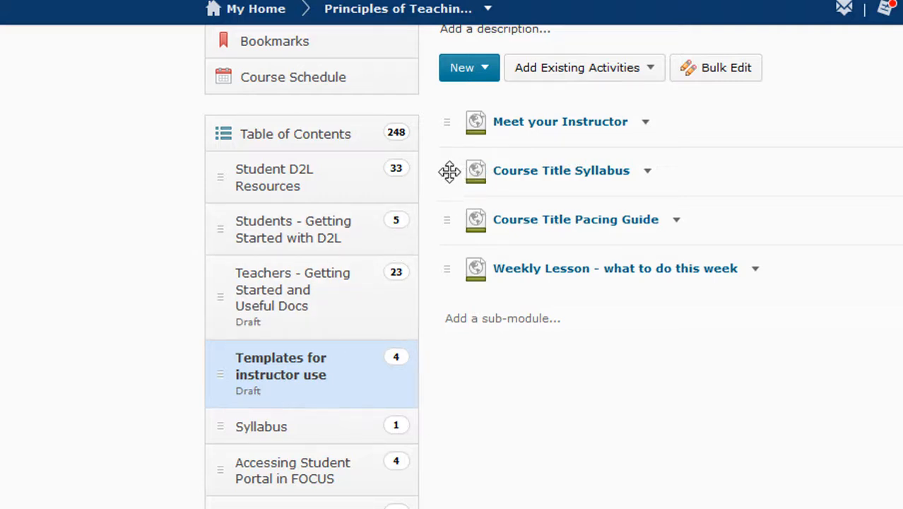
drag(450, 171, 302, 429)
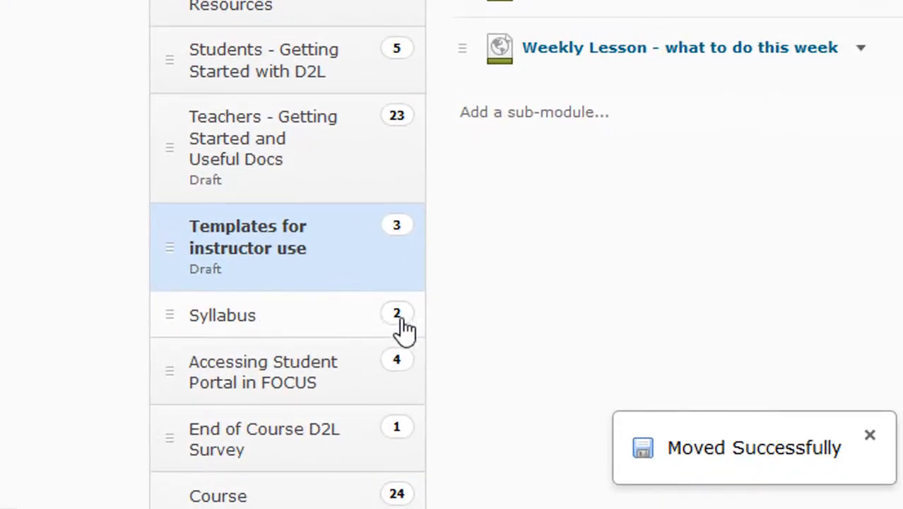
click(328, 326)
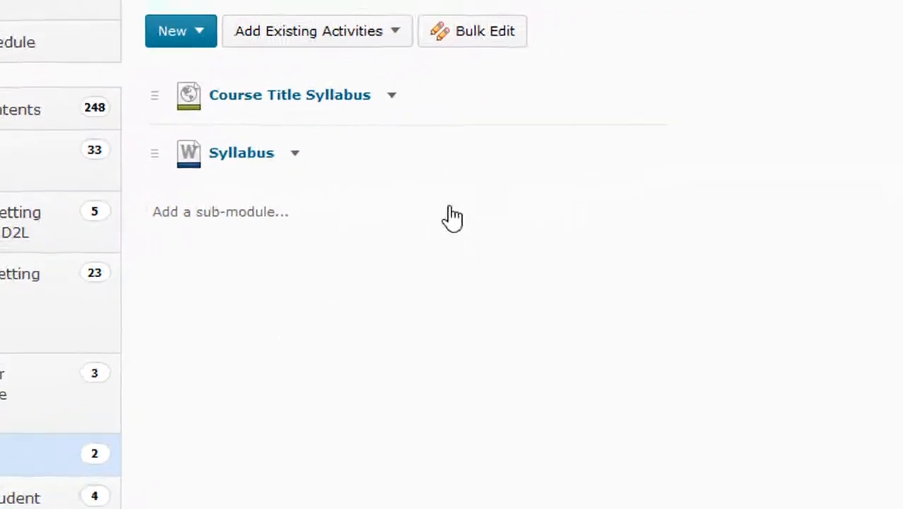
- Change the Course Title Syllabus topic's status from Published to Draft
click(285, 117)
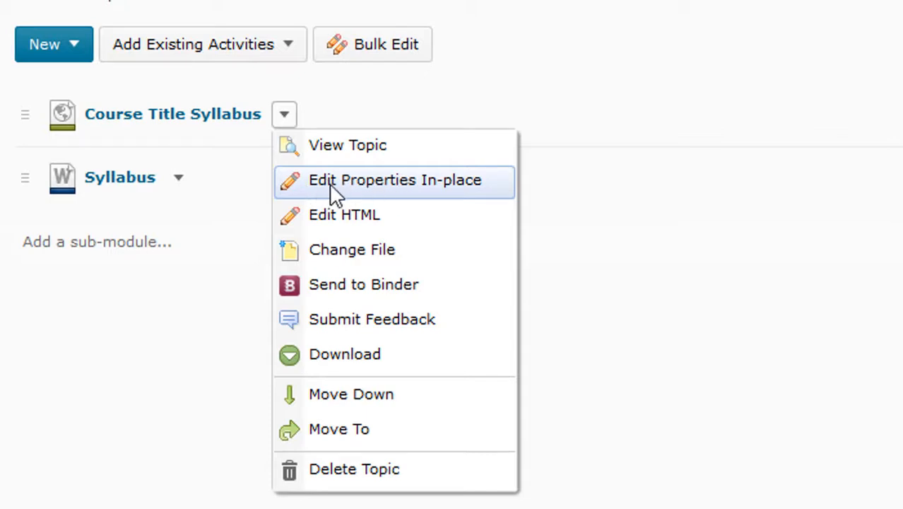
click(356, 183)
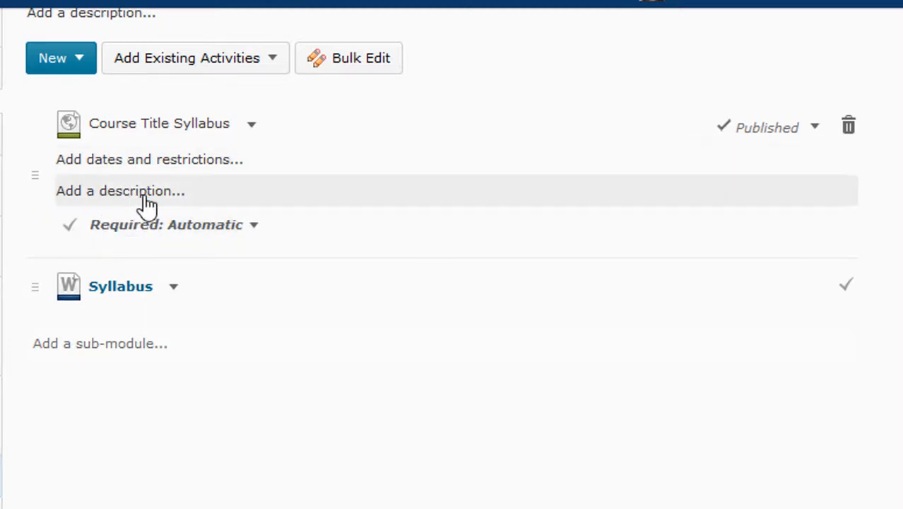
click(810, 125)
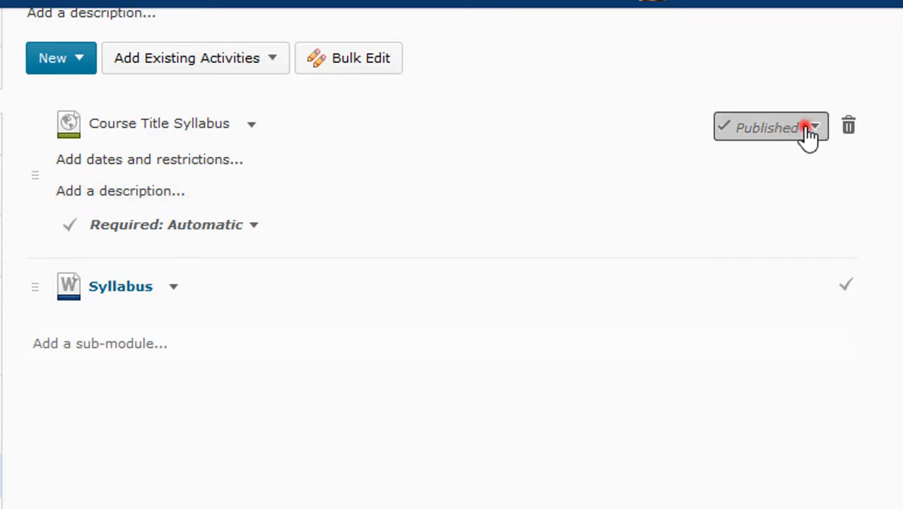
click(732, 160)
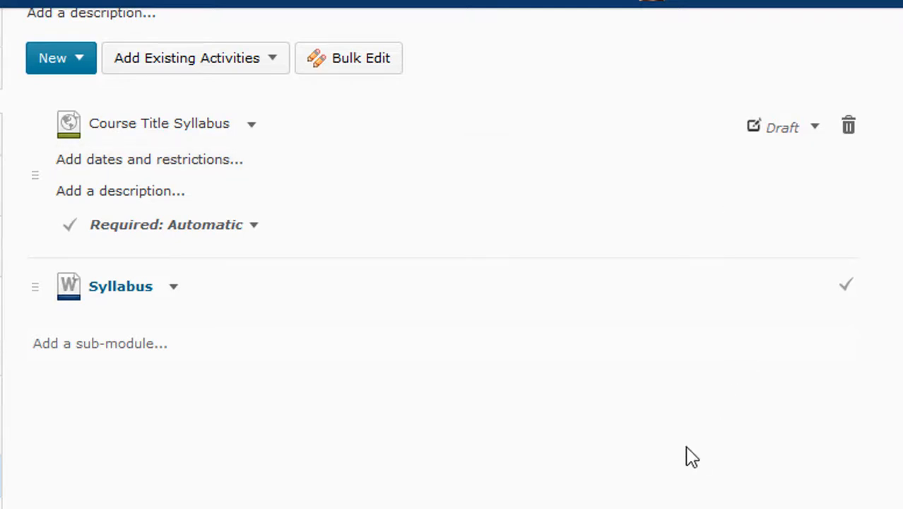
click(251, 127)
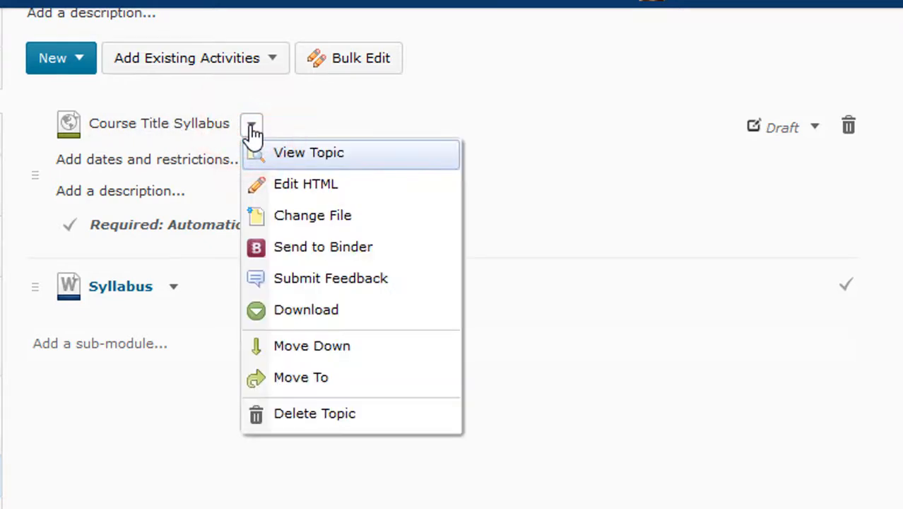
- Open Course Title Syllabus in the HTML editor and retitle it 'Principles of Teaching Syllabus'
click(297, 189)
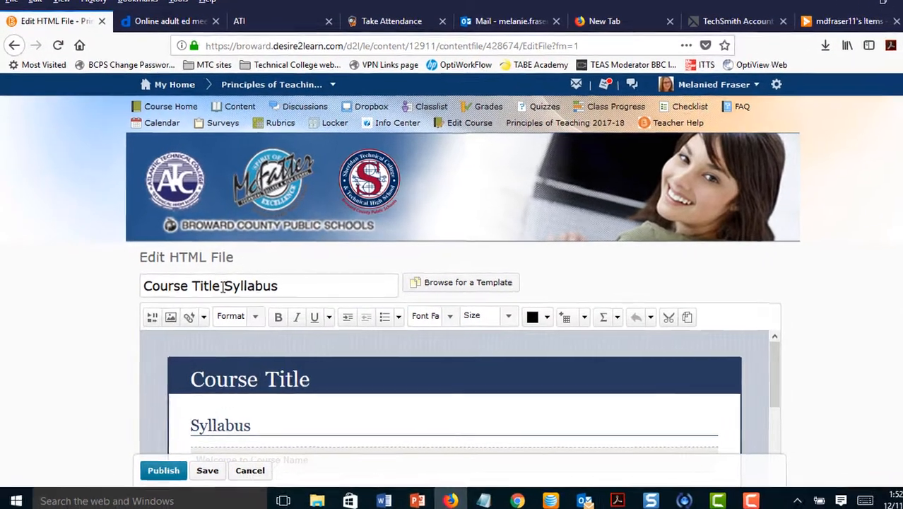
click(222, 286)
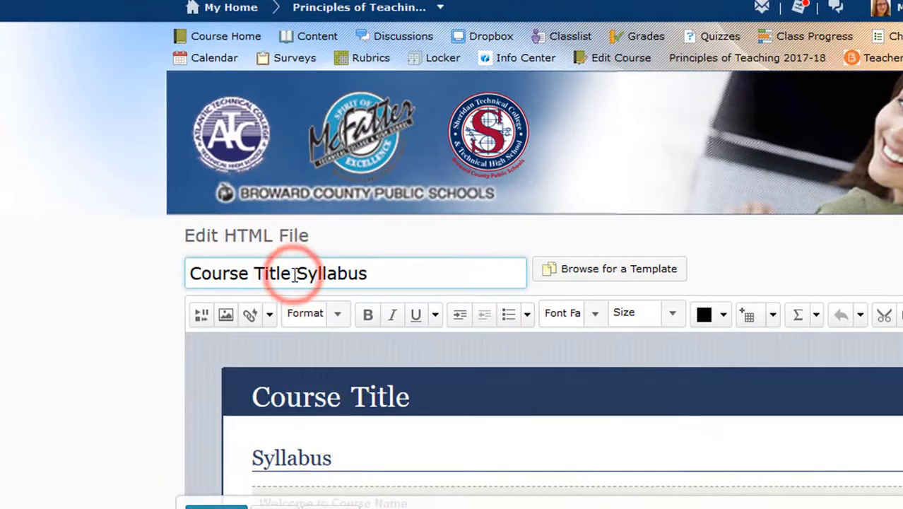
key(BackSpace)
key(BackSpace)
key(BackSpace)
key(BackSpace)
key(BackSpace)
key(BackSpace)
key(BackSpace)
key(BackSpace)
key(BackSpace)
key(BackSpace)
key(BackSpace)
key(BackSpace)
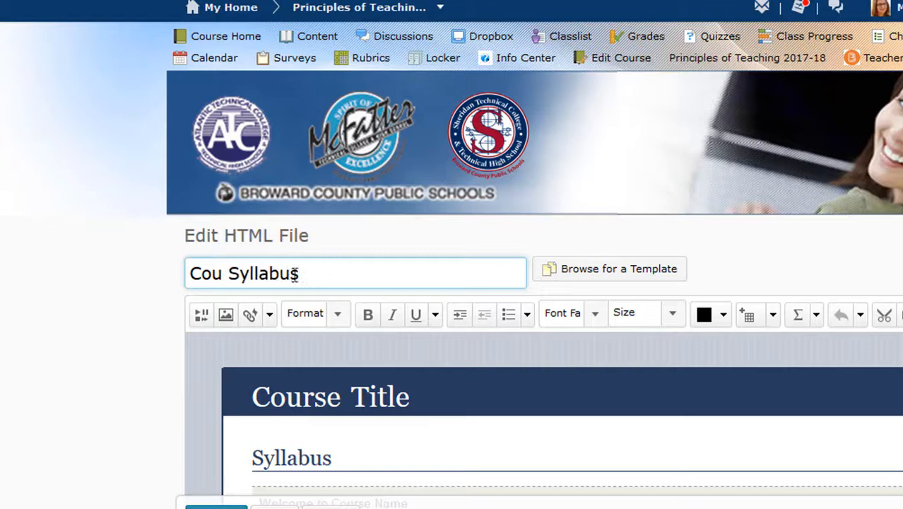
text(P)
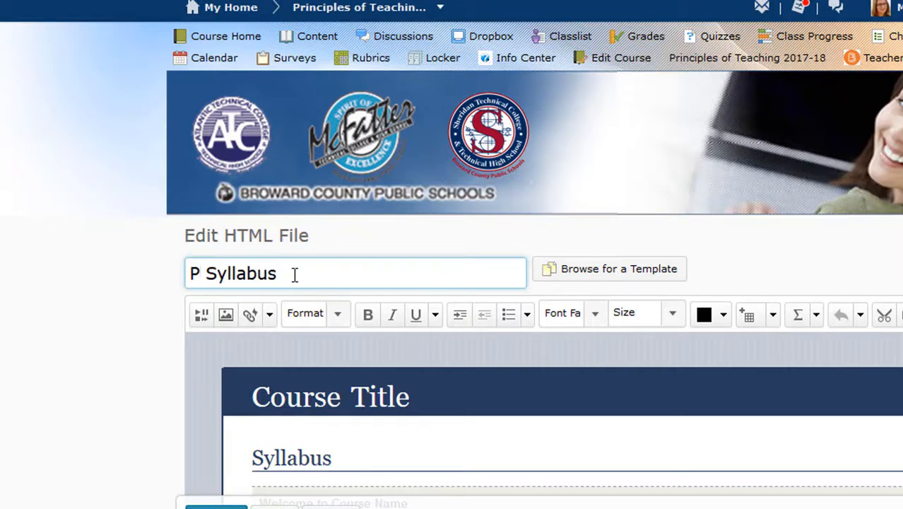
text(rinci)
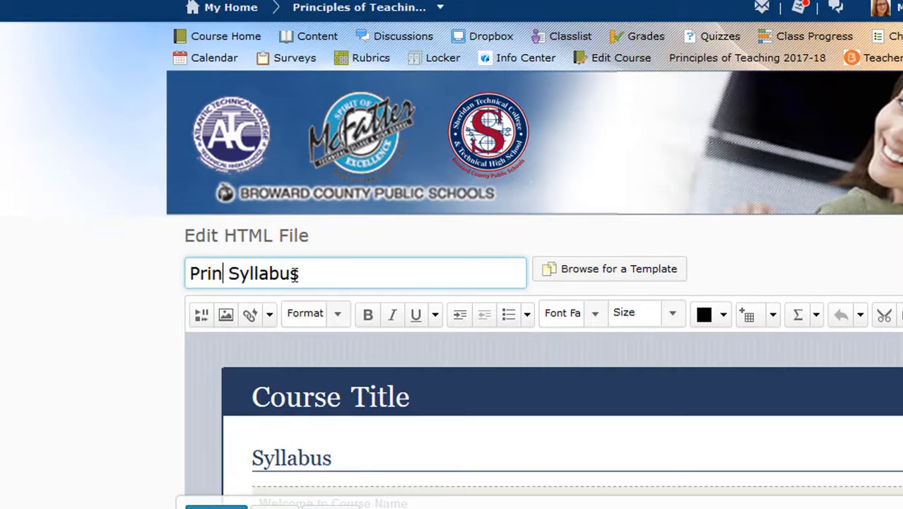
text(ples of Teac)
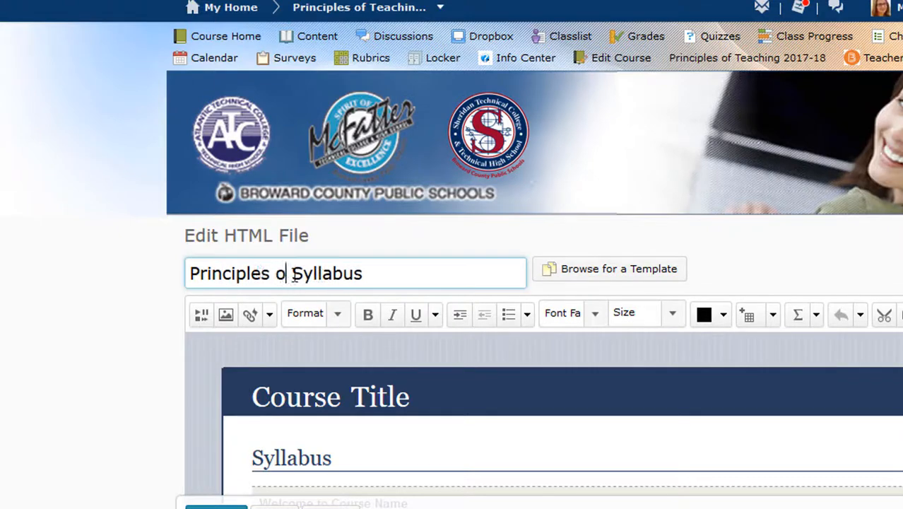
text(hing)
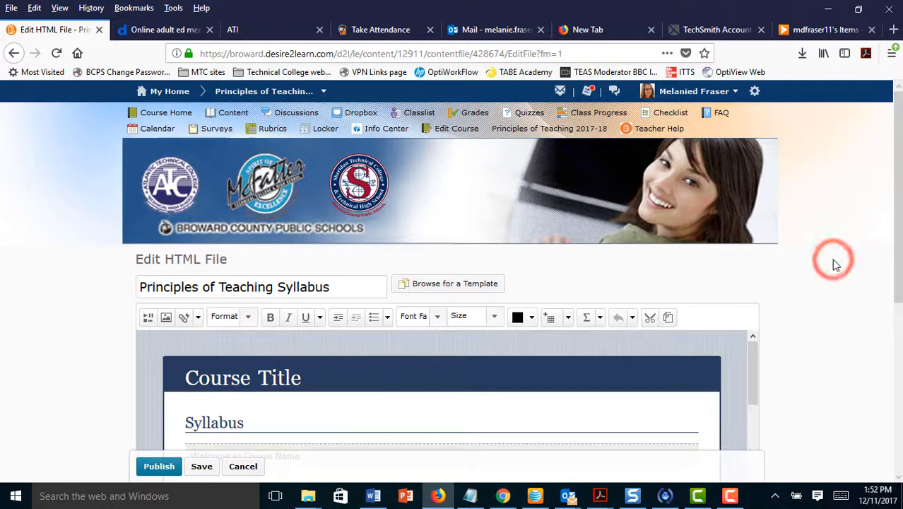
drag(899, 238, 901, 344)
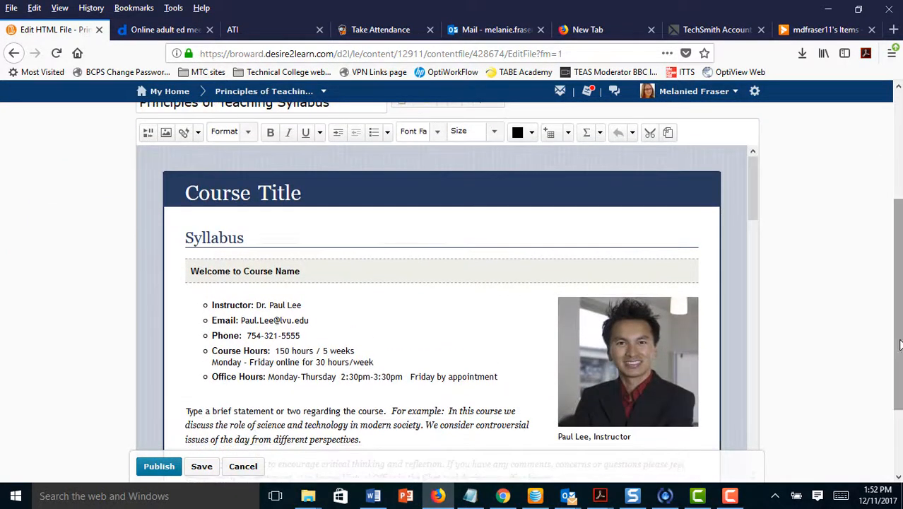
mouse_move(751, 208)
mouse_down()
mouse_move(753, 291)
mouse_move(753, 209)
mouse_up()
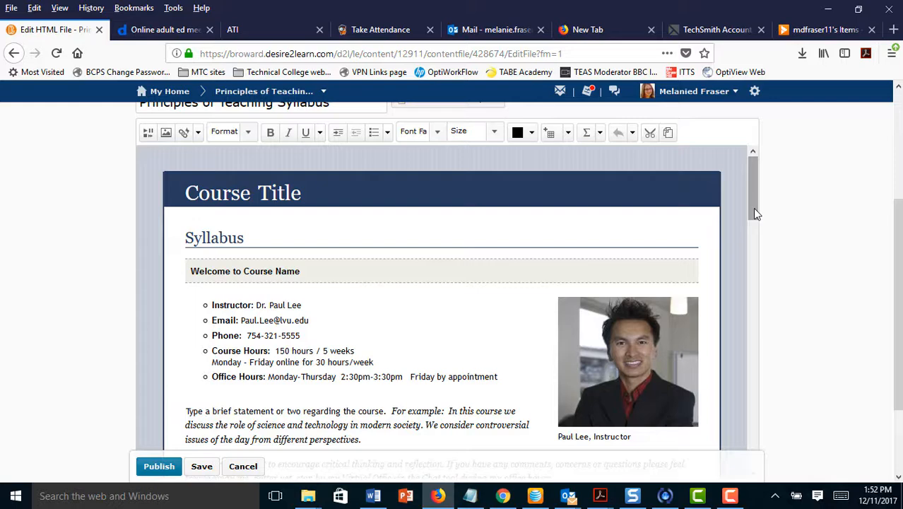
drag(755, 214, 755, 416)
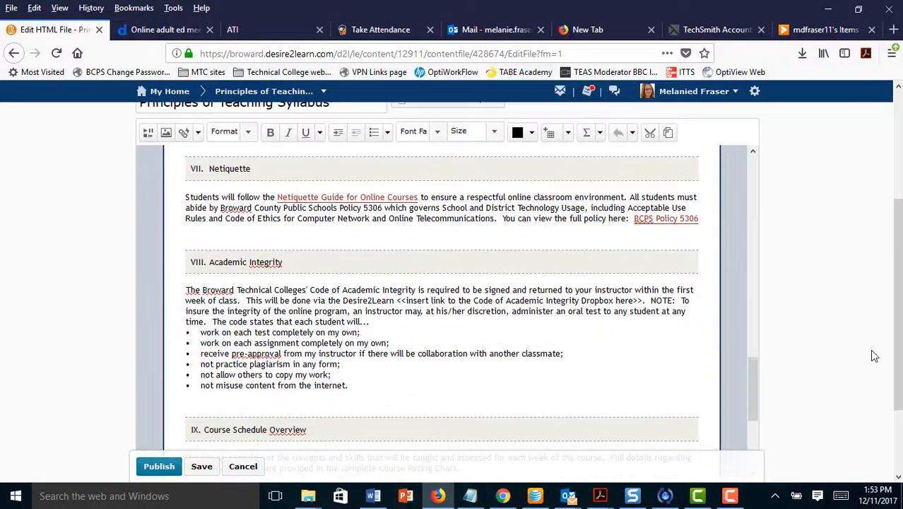
drag(899, 367, 898, 400)
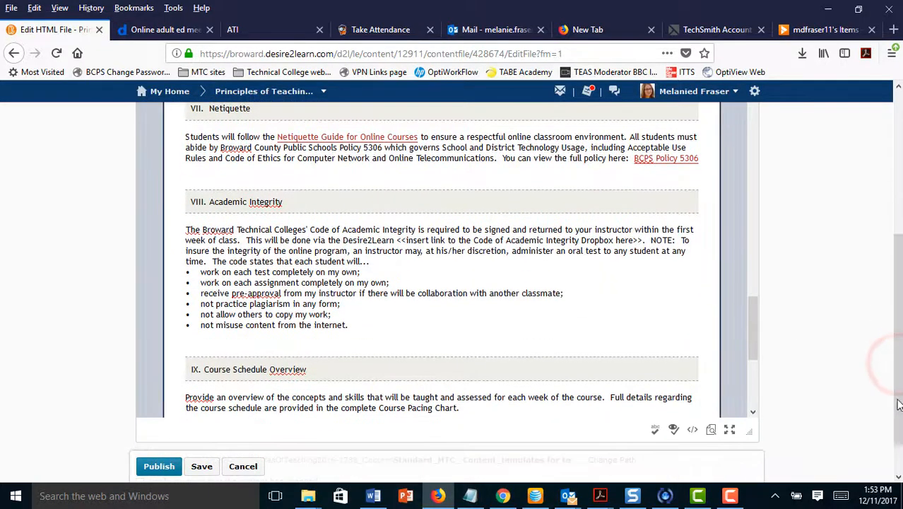
drag(752, 337, 755, 391)
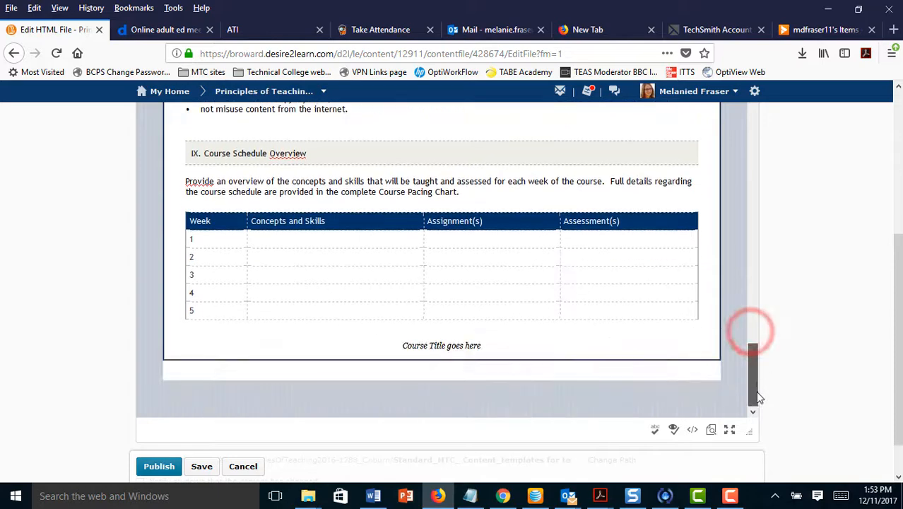
drag(898, 364, 893, 382)
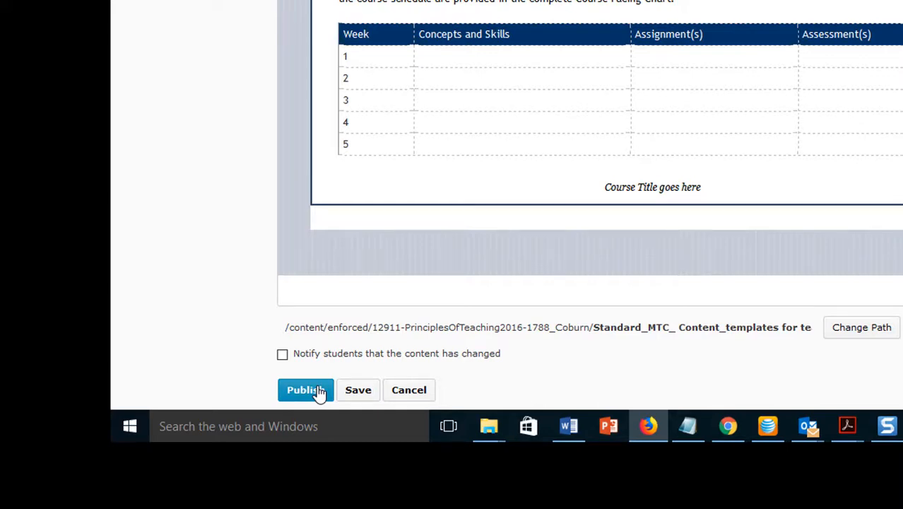
- Save the Principles of Teaching Syllabus file and return to the top of its content
click(353, 393)
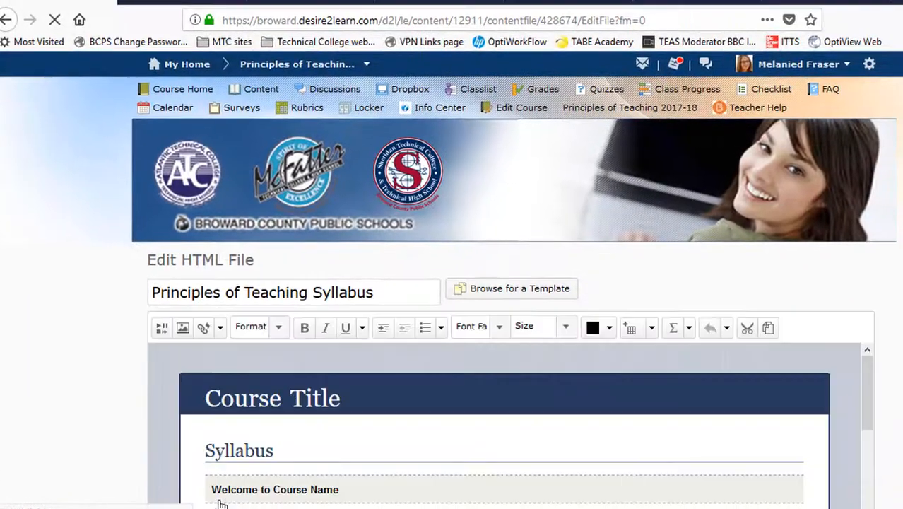
scroll(495, 297, down, 3)
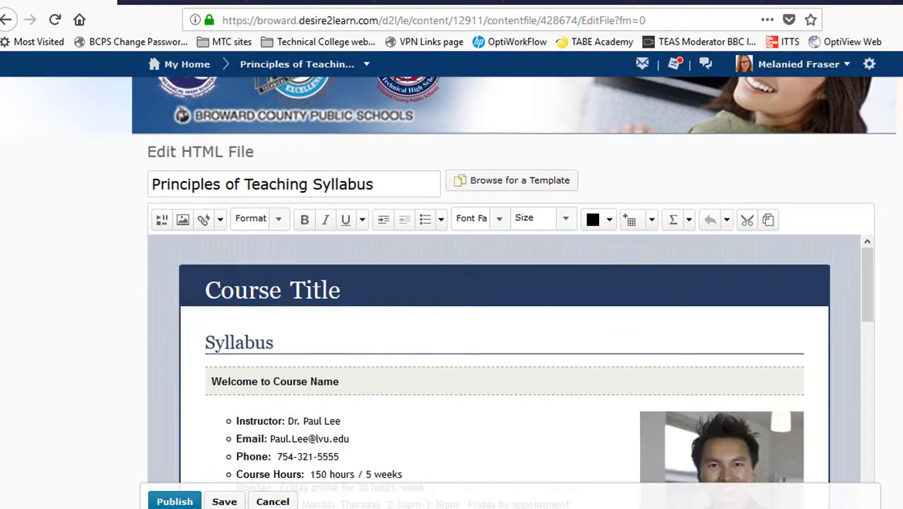
scroll(495, 297, down, 3)
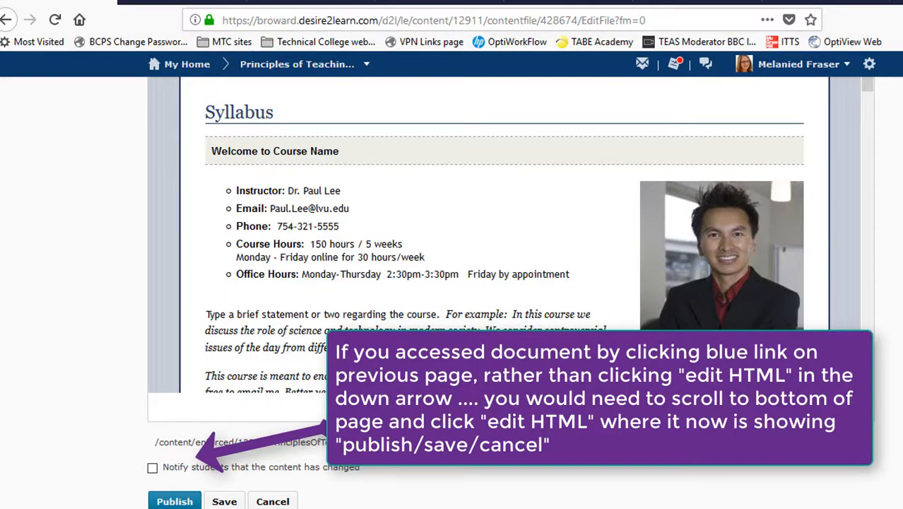
scroll(531, 288, up, 2)
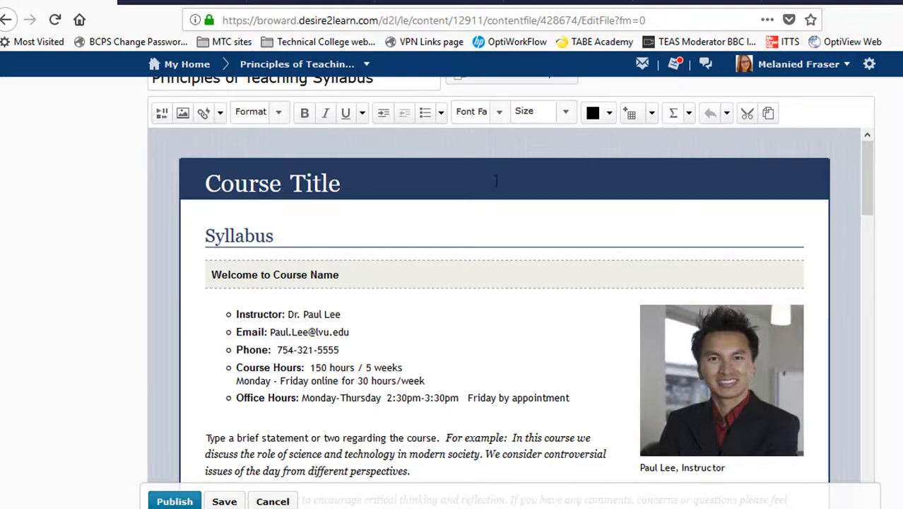
- Change the banner and welcome headings from the Course Title/Course Name placeholders to Principles of Teaching
click(295, 195)
key(BackSpace)
key(BackSpace)
key(BackSpace)
key(BackSpace)
key(BackSpace)
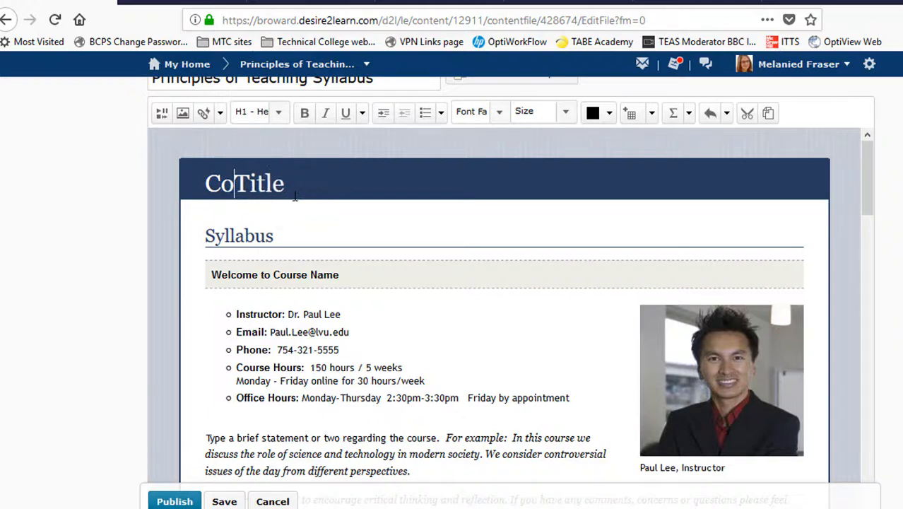
key(BackSpace)
key(BackSpace)
text(Princ)
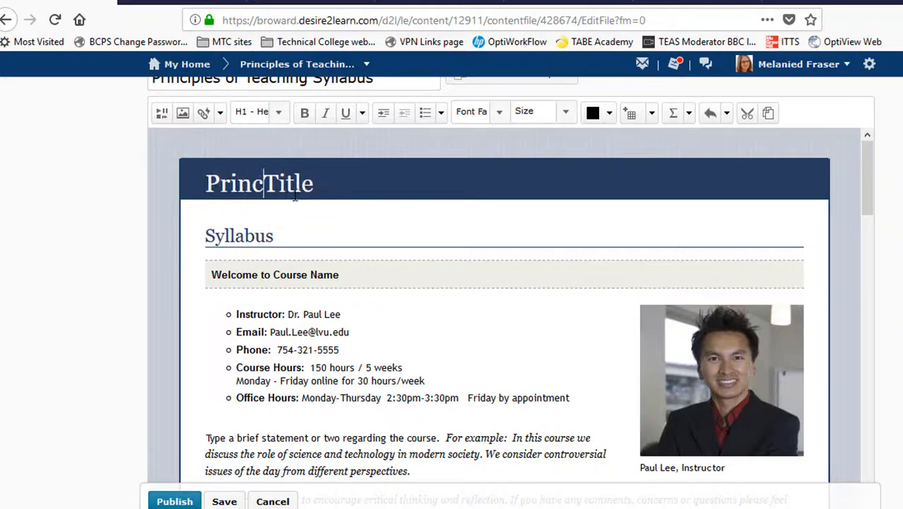
text(iples of Teaching)
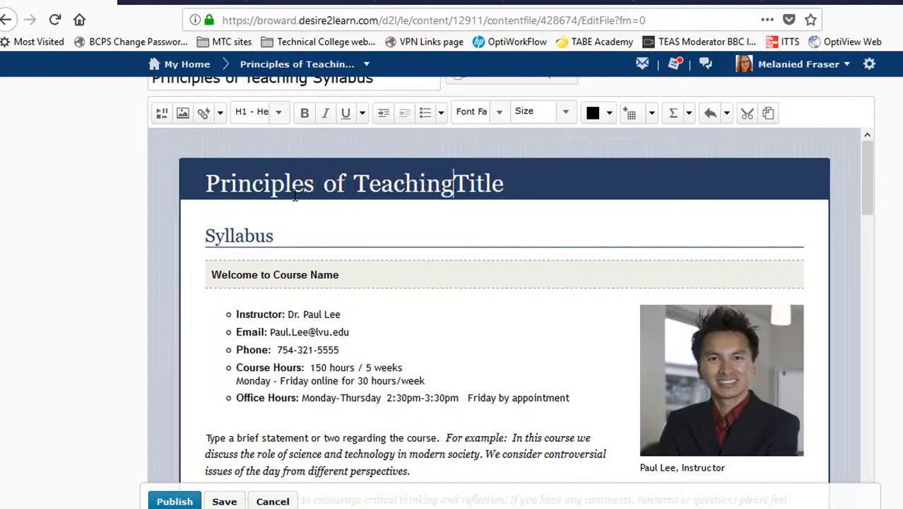
key(BackSpace)
key(BackSpace)
key(BackSpace)
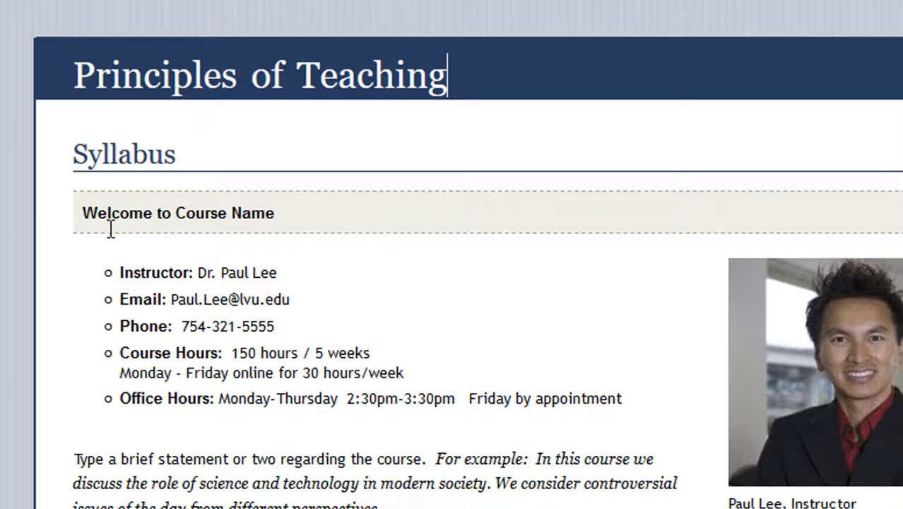
click(286, 212)
key(BackSpace)
key(BackSpace)
key(BackSpace)
key(BackSpace)
key(BackSpace)
key(BackSpace)
key(BackSpace)
key(BackSpace)
key(BackSpace)
key(BackSpace)
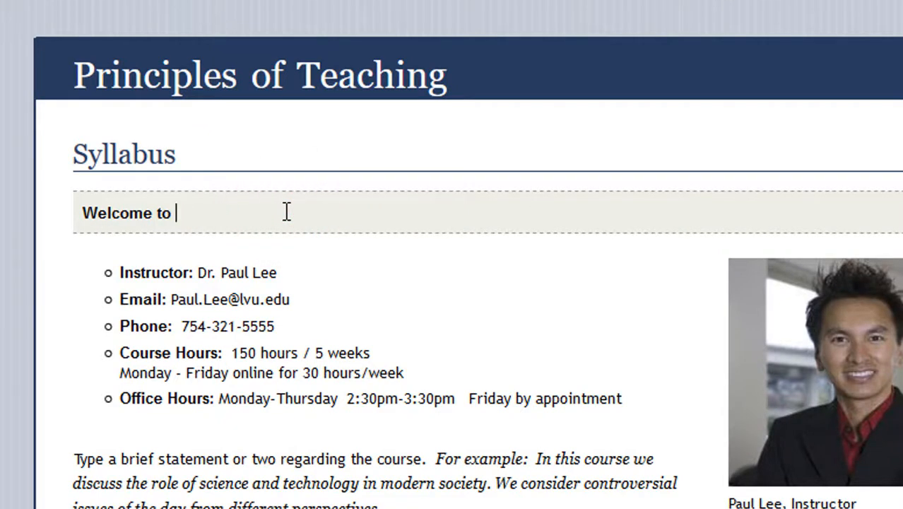
text(Principles of Tea)
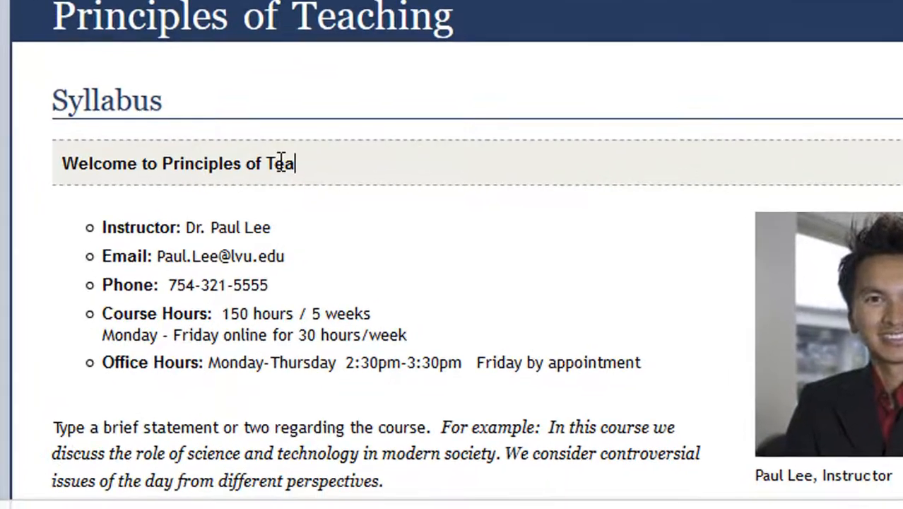
text(ching)
- Replace the sample instructor name and e-mail with the new instructor's name and browardschools.com address
click(293, 229)
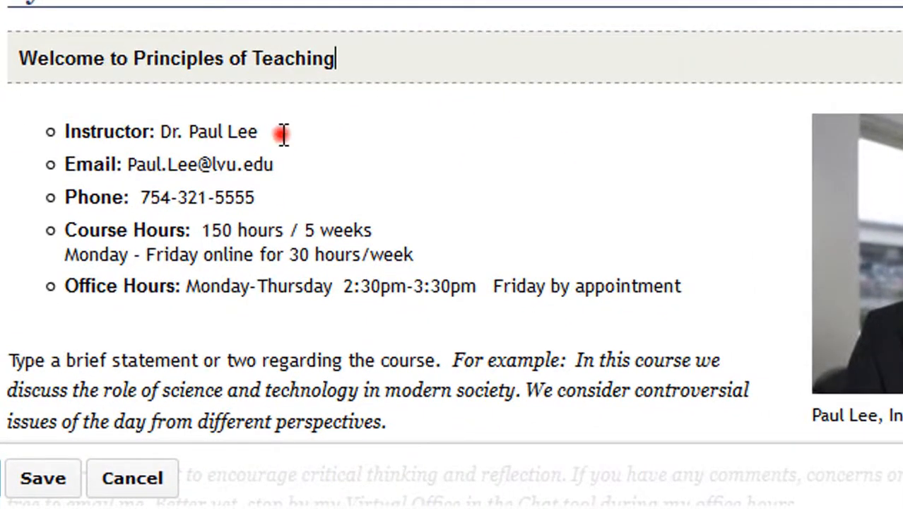
key(BackSpace)
key(BackSpace)
key(BackSpace)
key(BackSpace)
key(BackSpace)
key(BackSpace)
key(BackSpace)
key(BackSpace)
key(BackSpace)
key(BackSpace)
key(BackSpace)
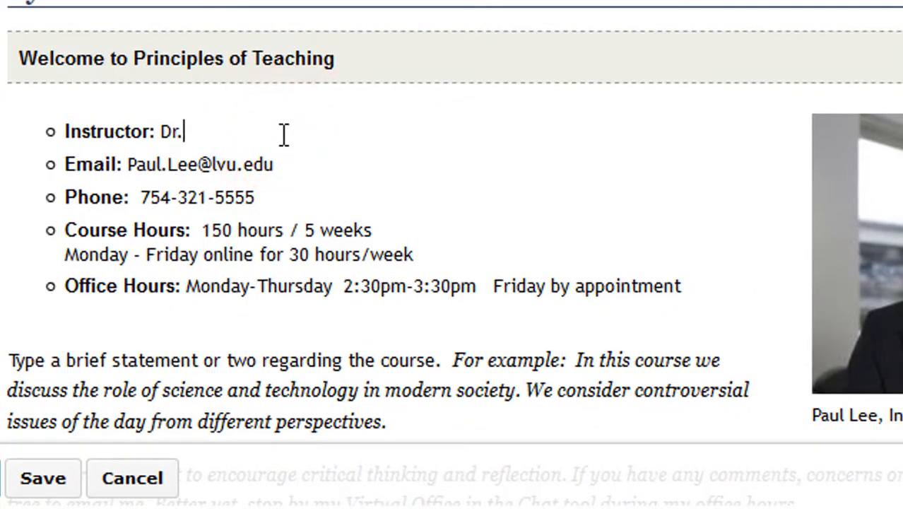
key(BackSpace)
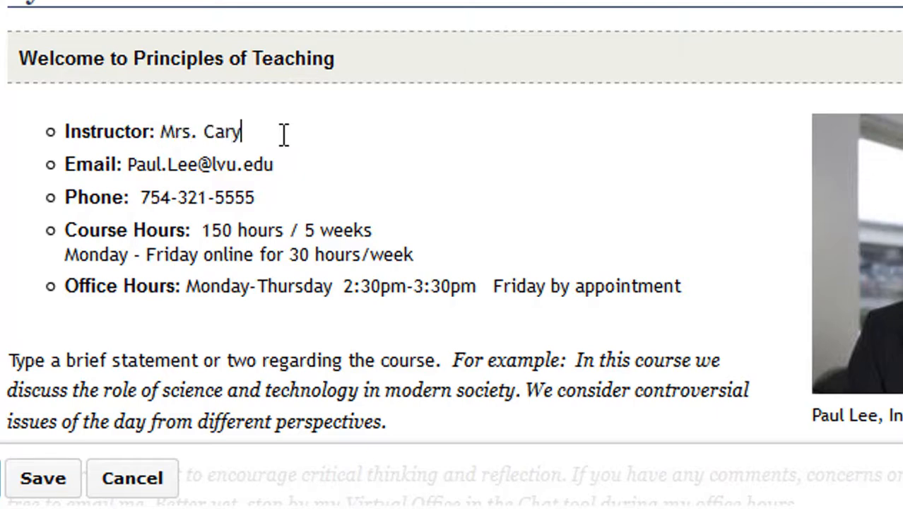
click(295, 164)
key(BackSpace)
key(BackSpace)
key(BackSpace)
key(BackSpace)
key(BackSpace)
key(BackSpace)
key(BackSpace)
key(BackSpace)
key(BackSpace)
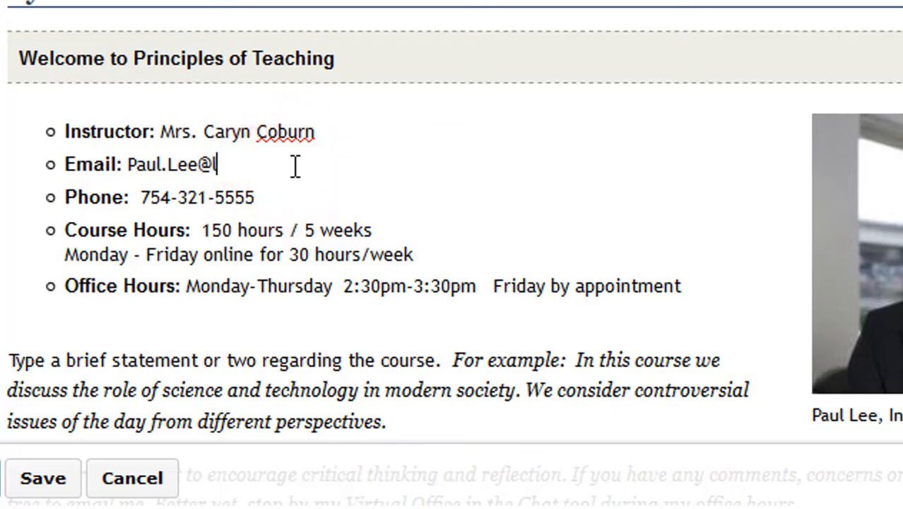
key(BackSpace)
key(BackSpace)
key(BackSpace)
key(BackSpace)
key(BackSpace)
key(BackSpace)
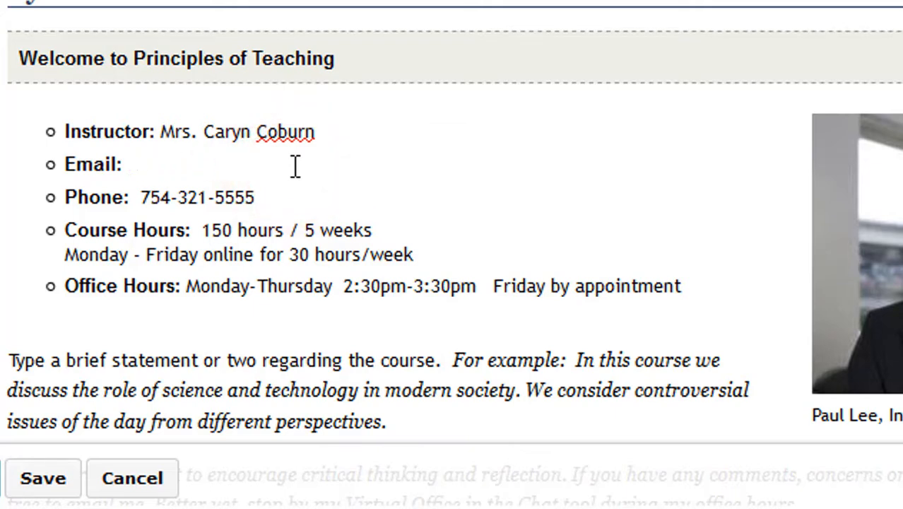
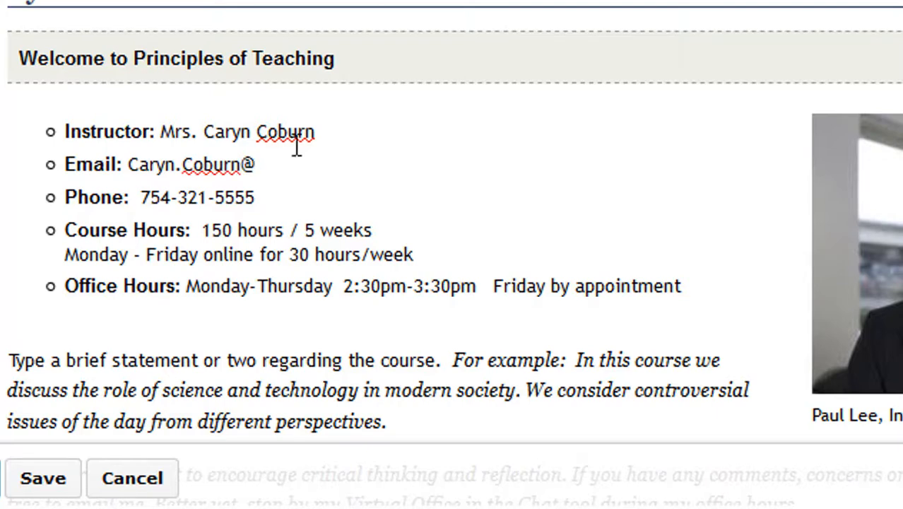
click(279, 167)
text(b)
text(rowardschoo)
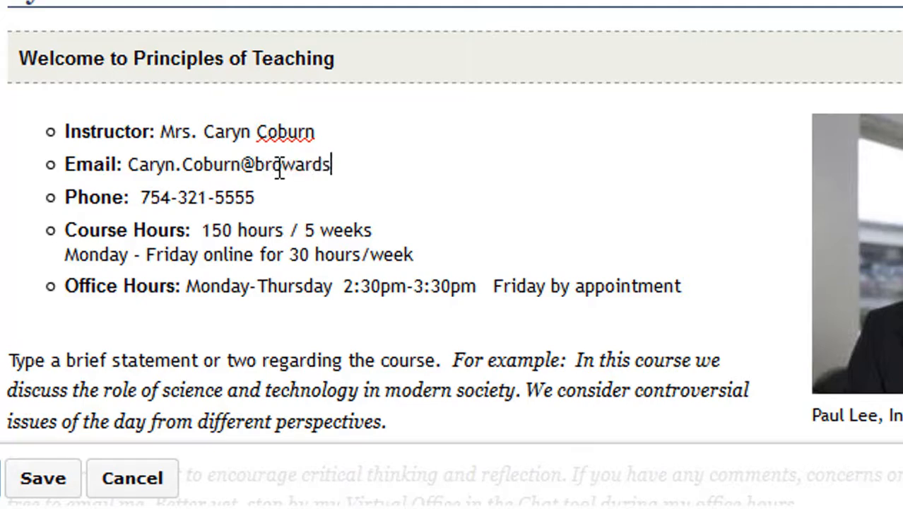
text(ls.com)
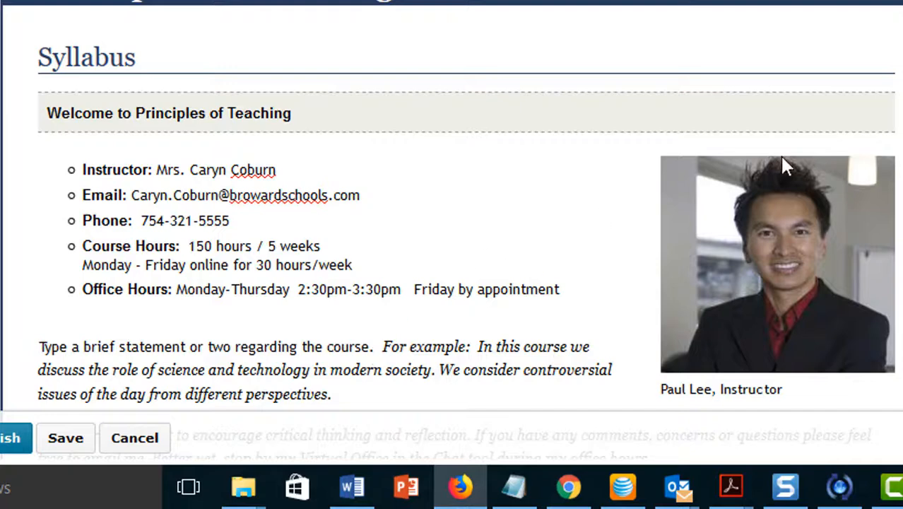
- Select and delete the 'Type a brief statement…' placeholder paragraph under the welcome heading
scroll(466, 212, down, 3)
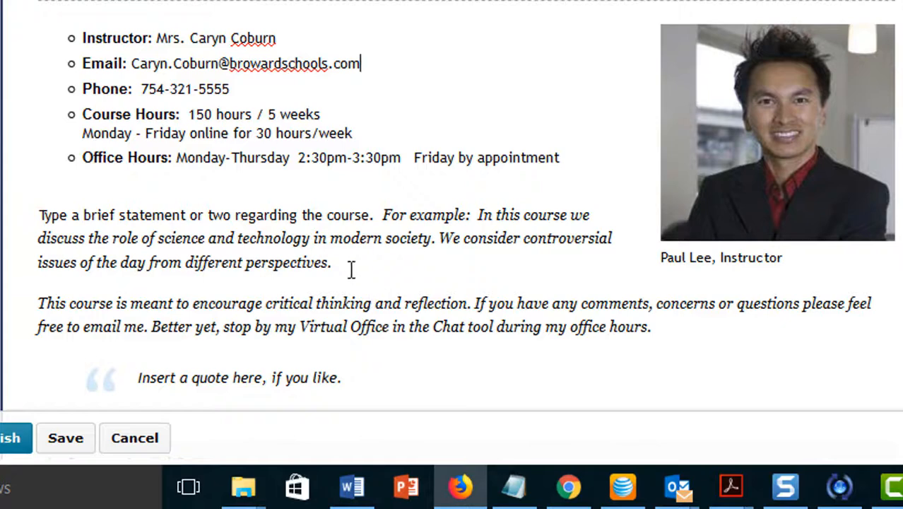
drag(338, 261, 208, 214)
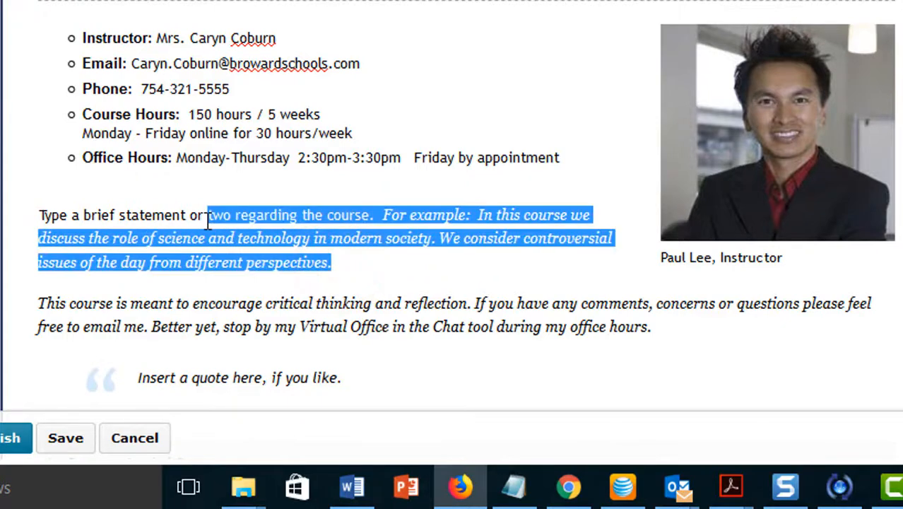
key(BackSpace)
key(BackSpace)
key(BackSpace)
key(BackSpace)
key(BackSpace)
key(BackSpace)
key(BackSpace)
key(BackSpace)
key(BackSpace)
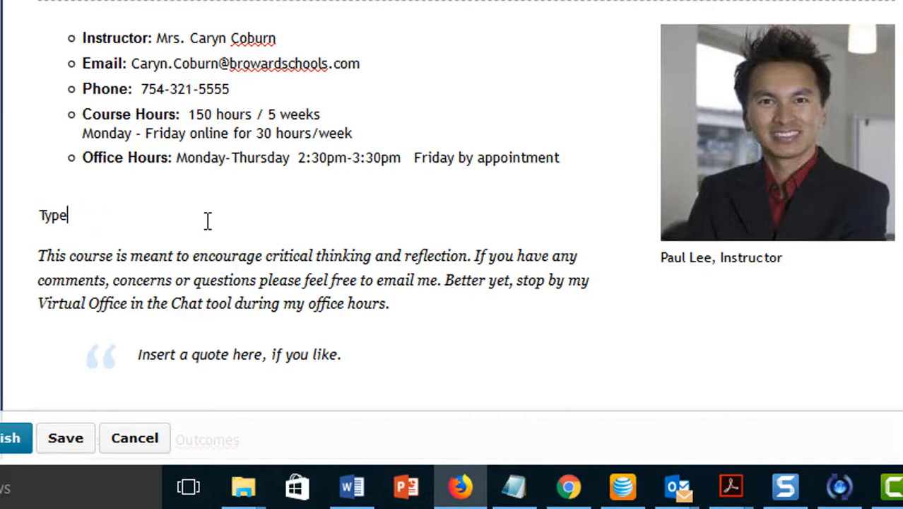
key(BackSpace)
key(BackSpace)
key(BackSpace)
key(BackSpace)
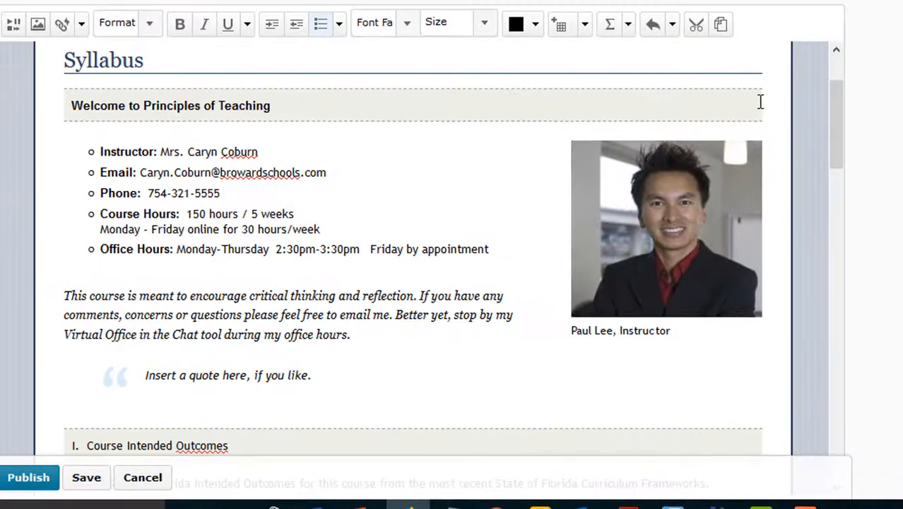
- Delete the old instructor photo and start uploading a replacement image from the computer
click(660, 238)
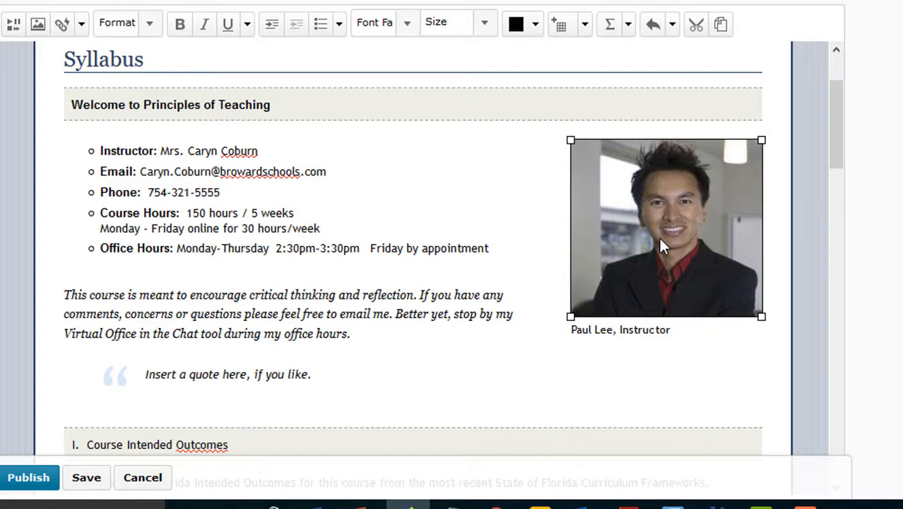
key(Delete)
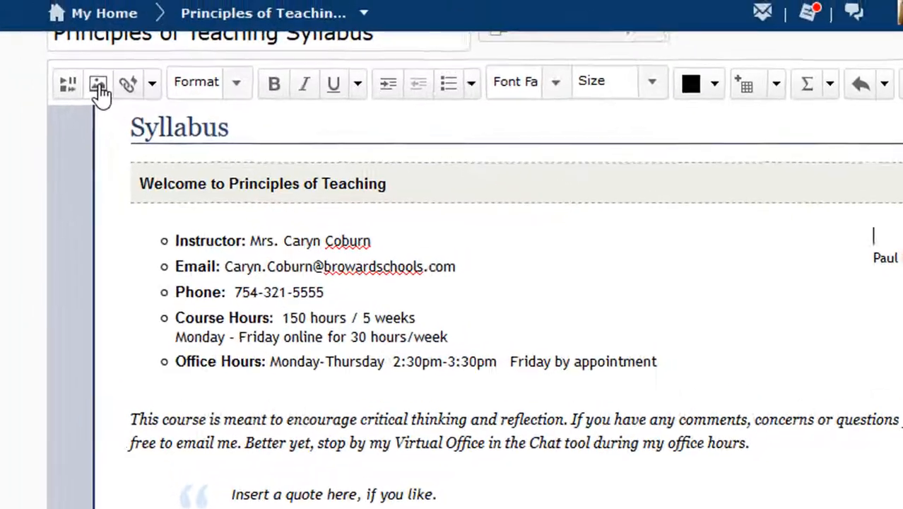
click(38, 25)
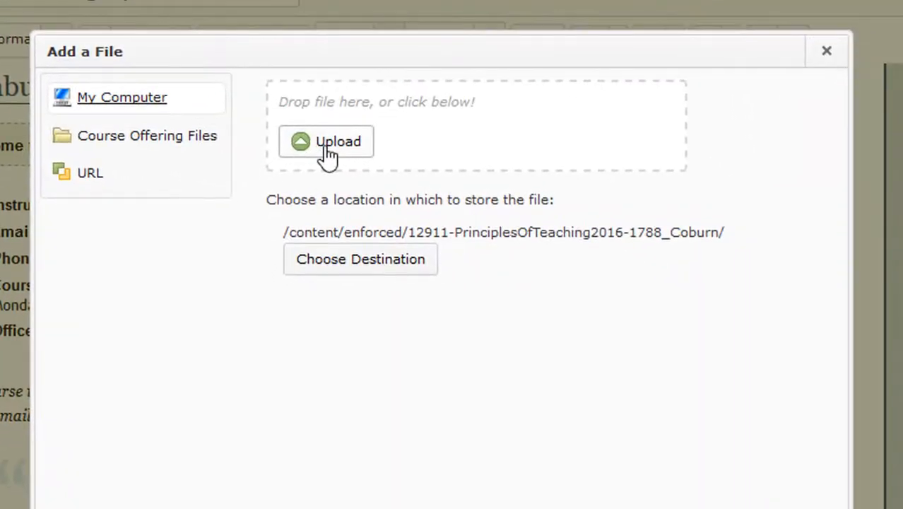
click(327, 145)
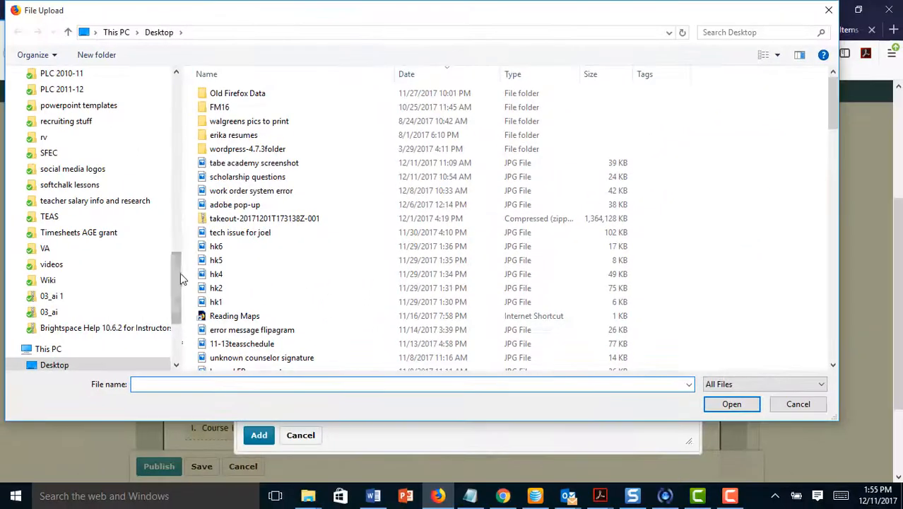
click(177, 274)
drag(176, 273, 177, 81)
- Search the folder for the professional portrait and pick the square version for upload
click(720, 33)
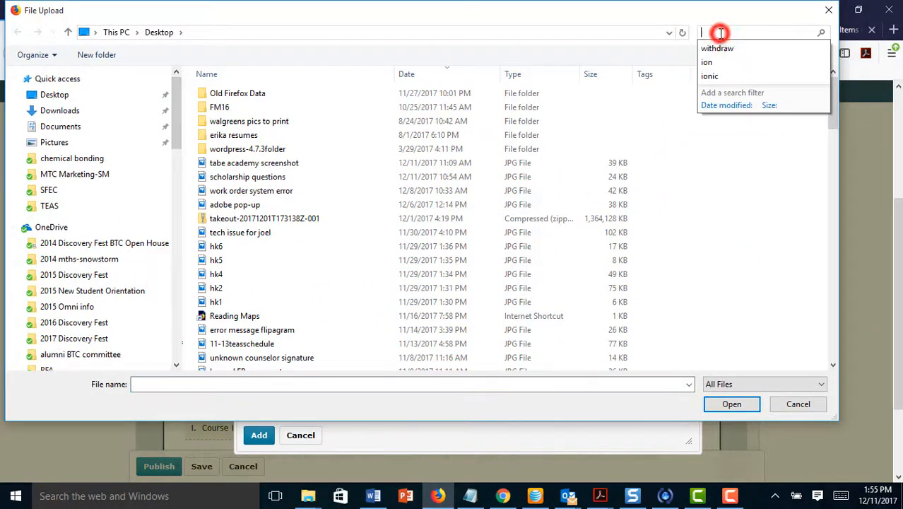
text(melnie proj)
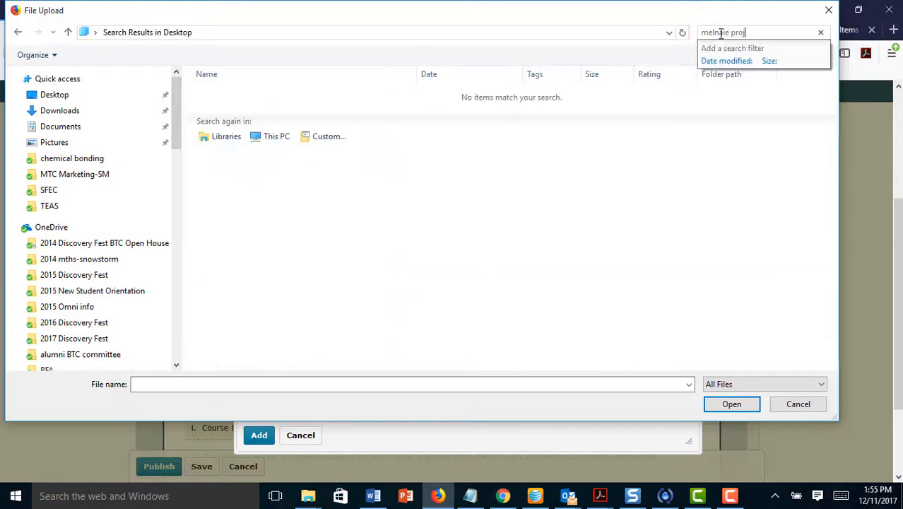
key(BackSpace)
text(fessional)
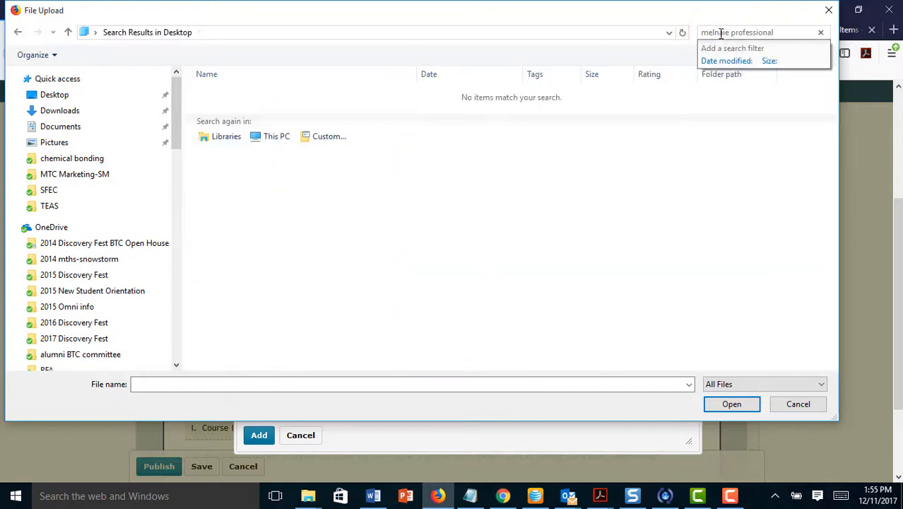
click(732, 34)
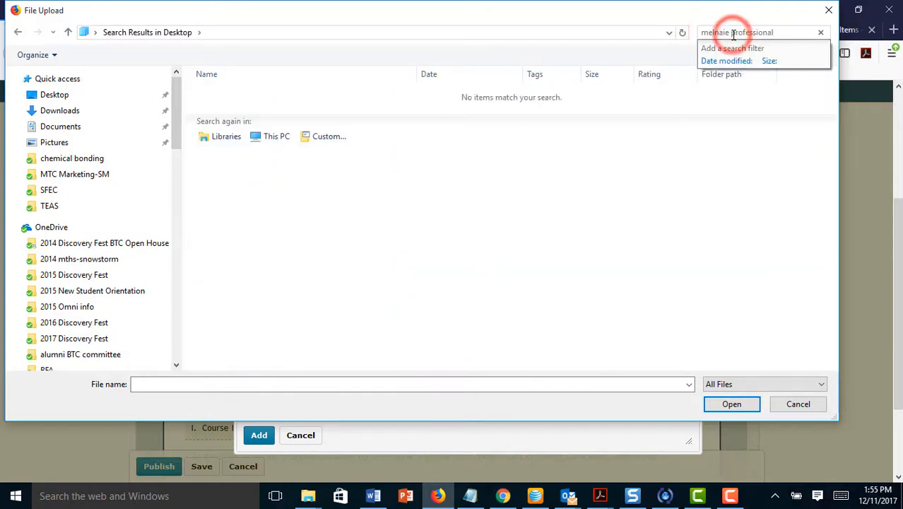
key(BackSpace)
key(BackSpace)
key(BackSpace)
key(BackSpace)
key(BackSpace)
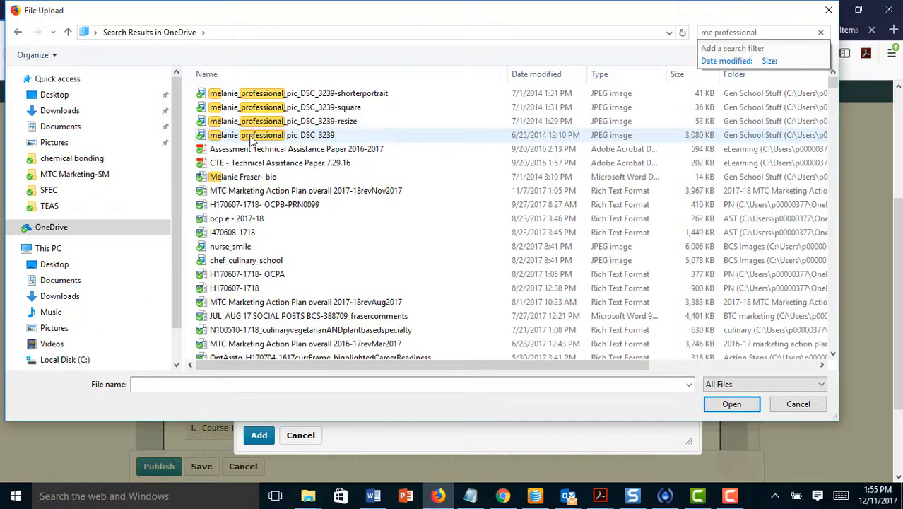
click(286, 107)
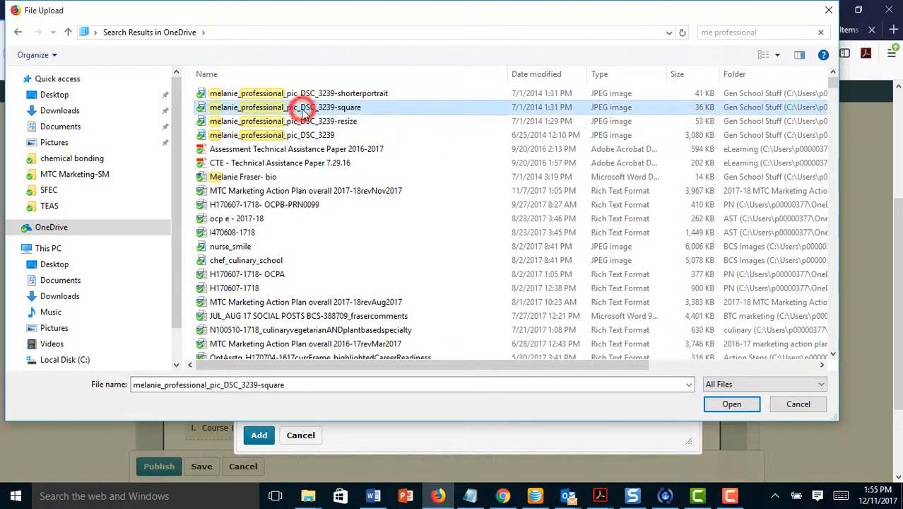
click(732, 405)
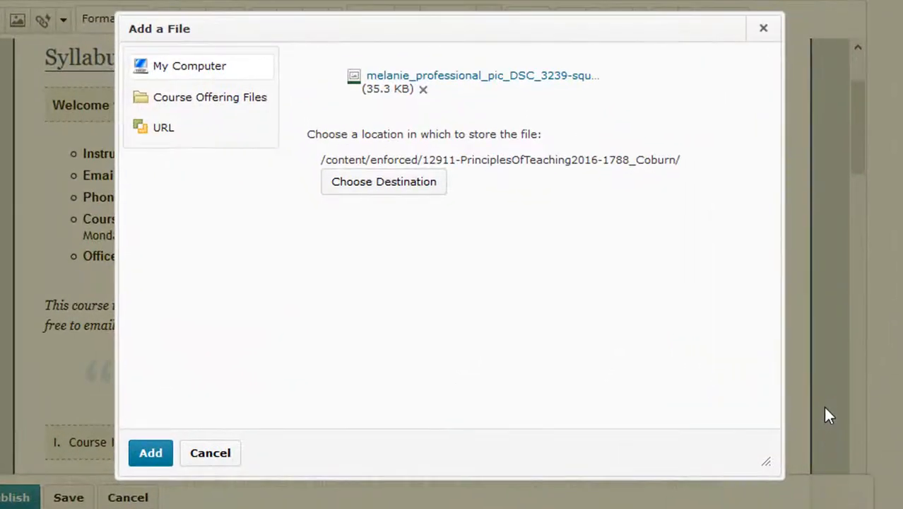
- Insert the uploaded portrait with the instructor's name as its alternative text
click(147, 455)
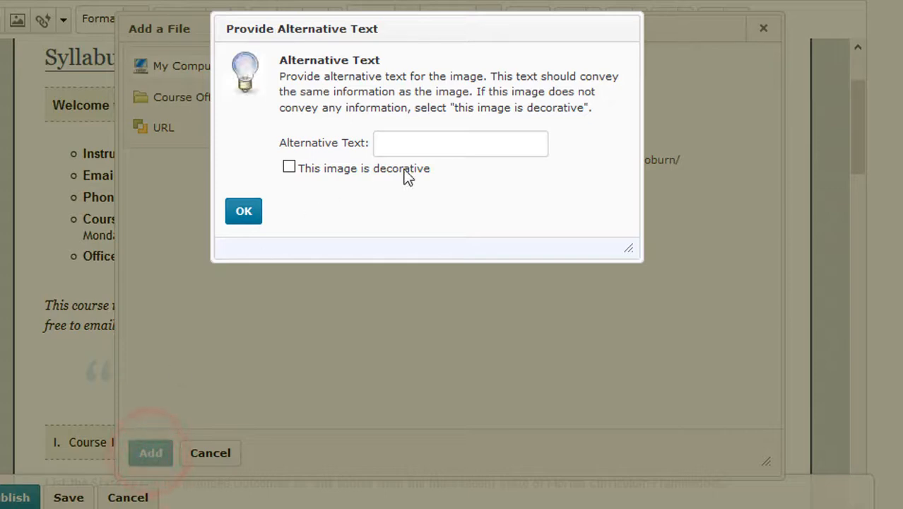
click(416, 134)
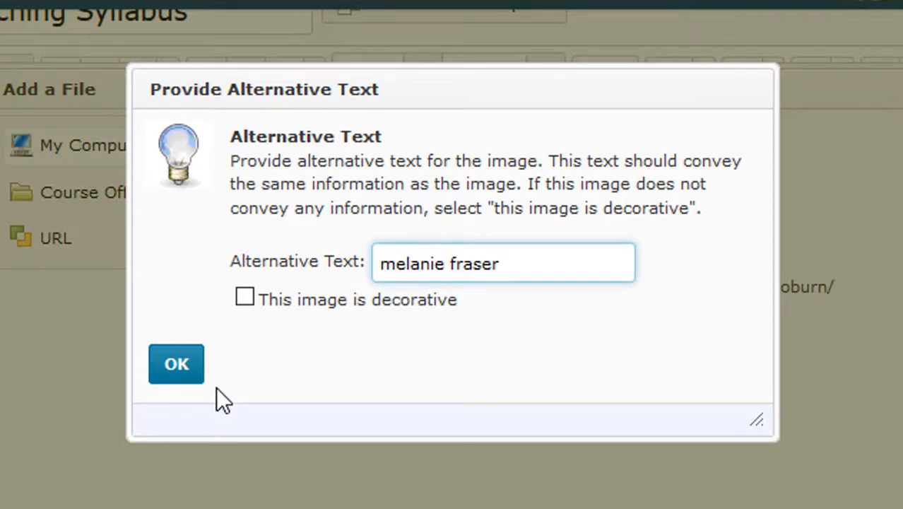
click(177, 363)
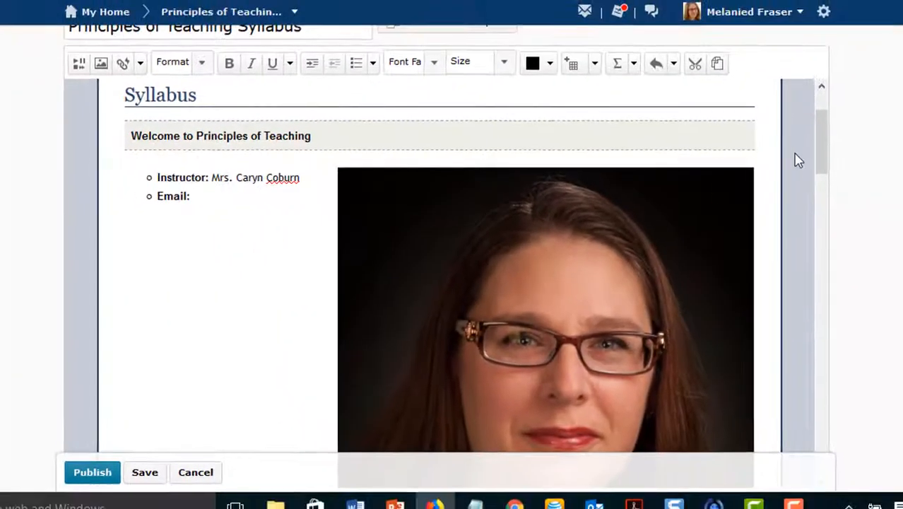
- Resize the inserted portrait down to about 209 by 209 pixels
drag(864, 149, 827, 190)
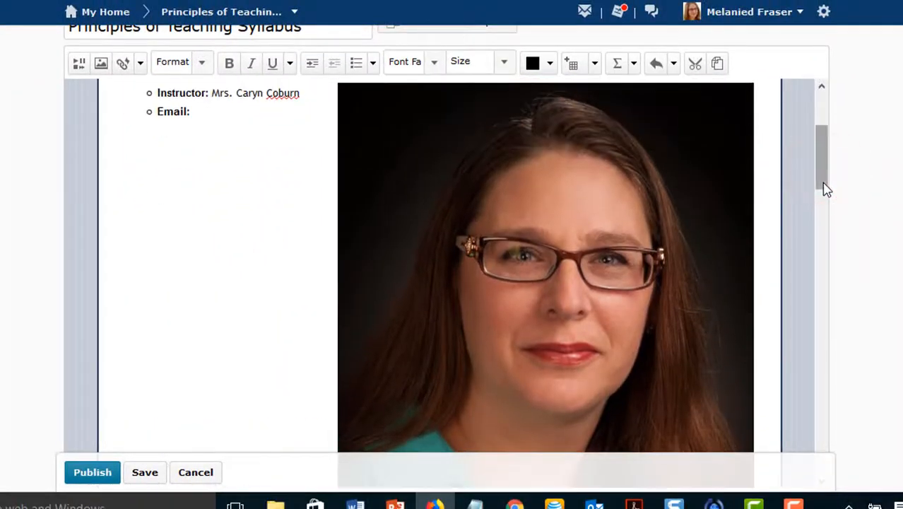
click(568, 202)
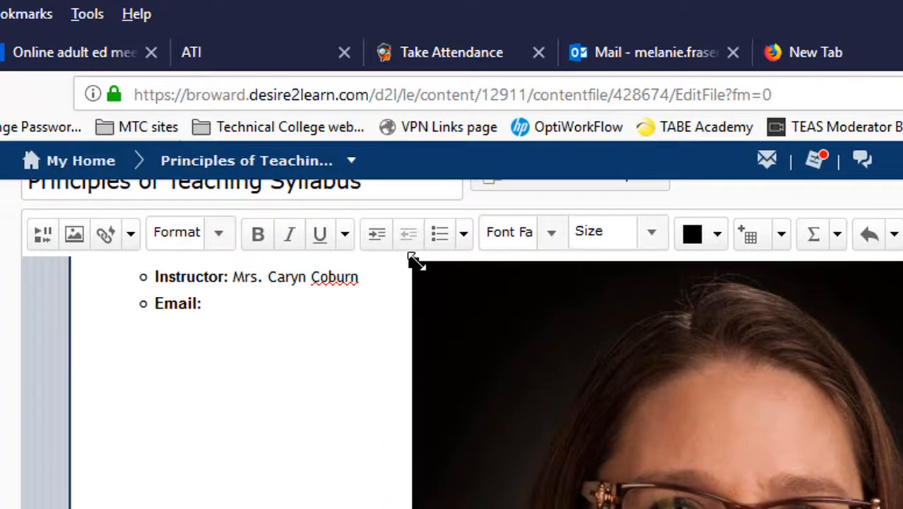
drag(337, 84, 475, 320)
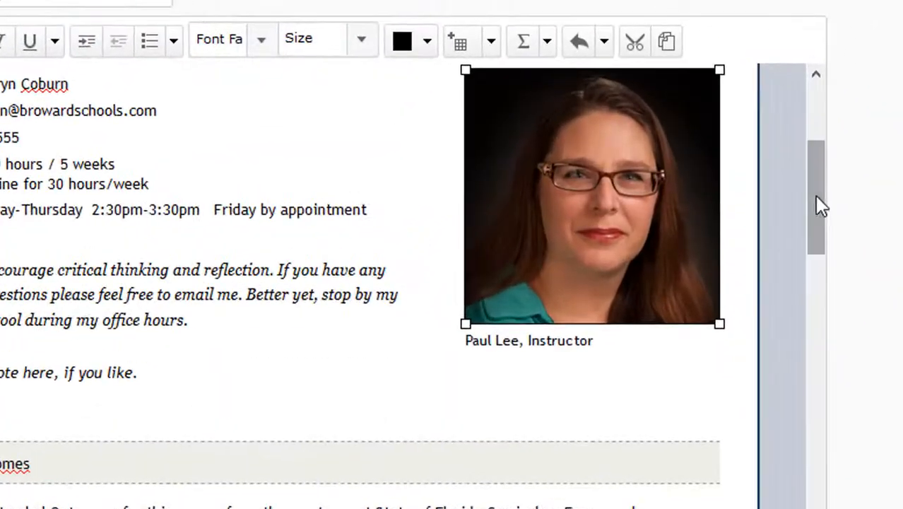
drag(825, 212, 816, 191)
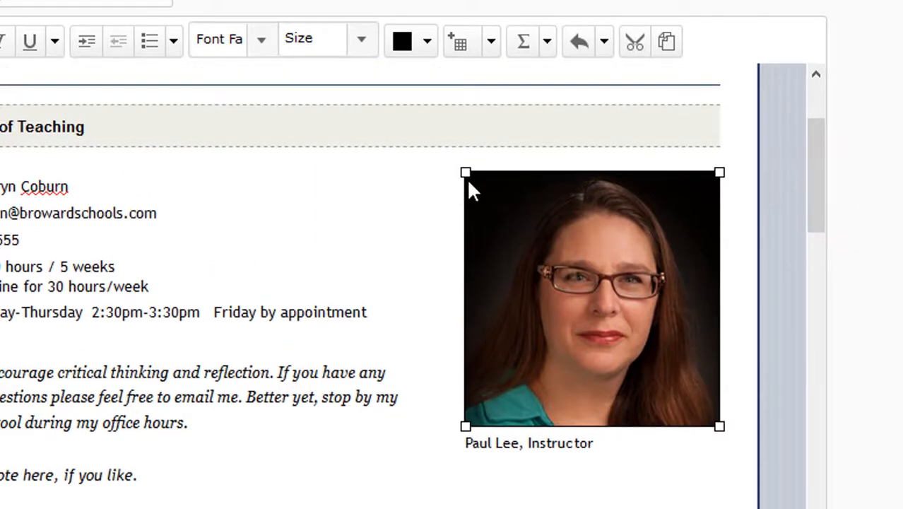
drag(464, 171, 486, 185)
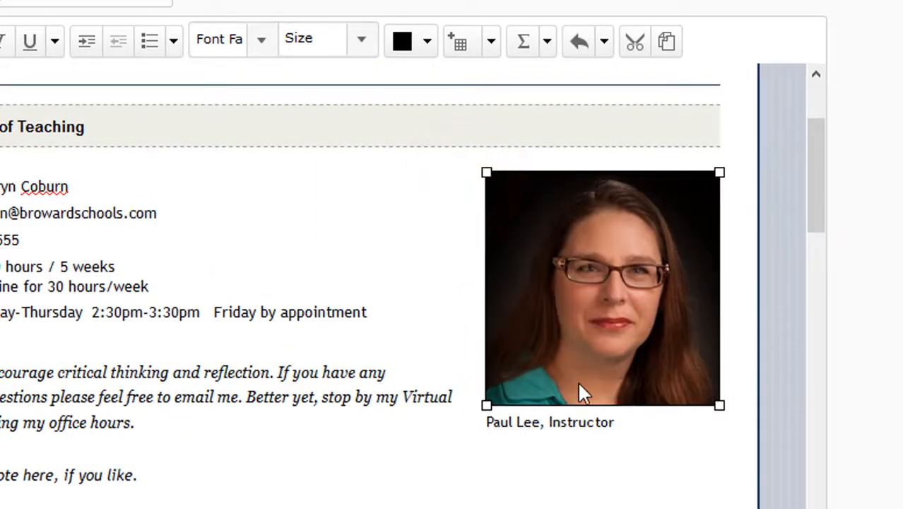
click(586, 432)
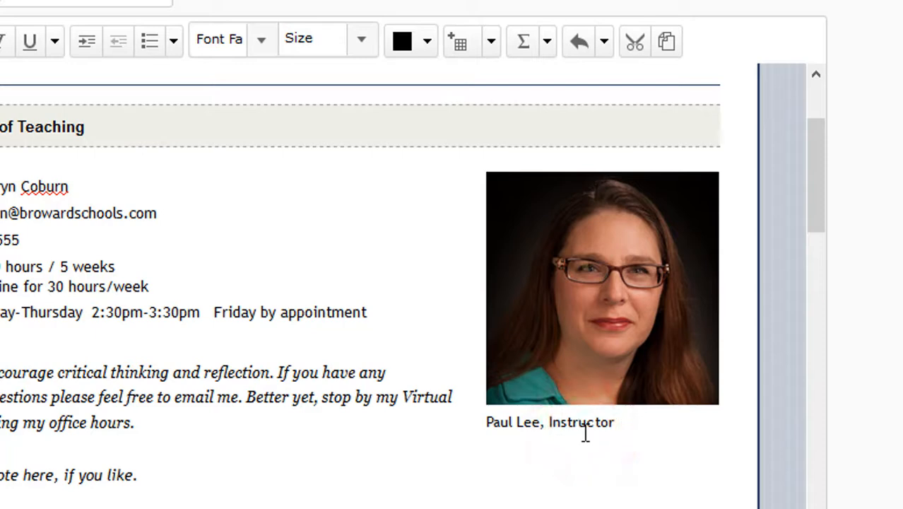
- Replace the caption's sample name with the instructor's full name before ', Instructor'
key(BackSpace)
key(BackSpace)
key(BackSpace)
key(BackSpace)
key(BackSpace)
key(BackSpace)
key(BackSpace)
key(BackSpace)
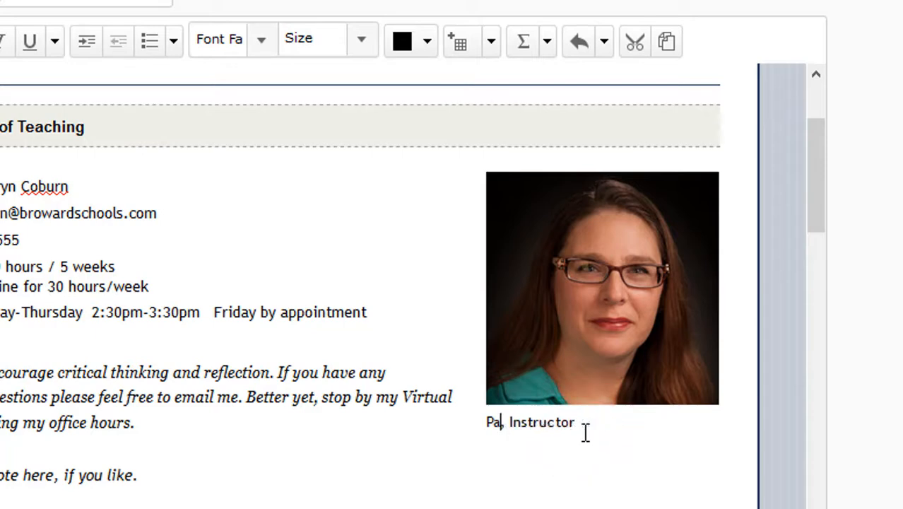
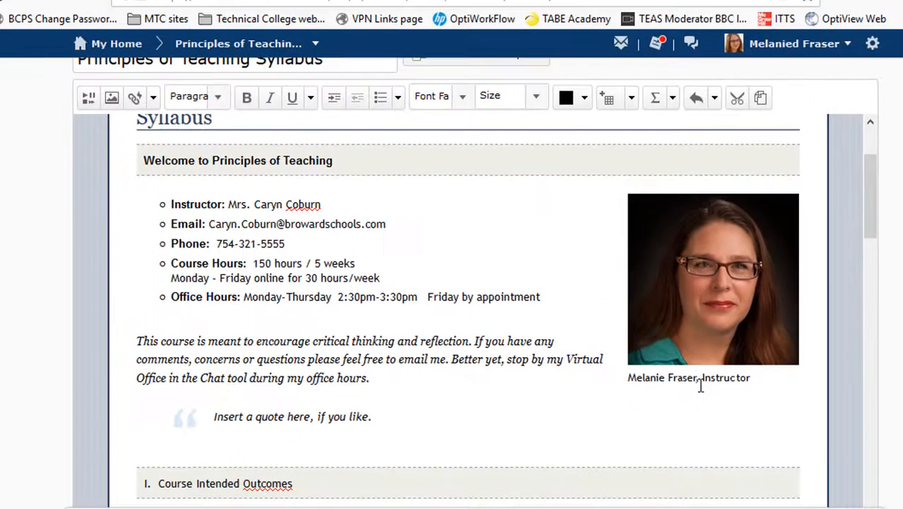
scroll(878, 102, down, 3)
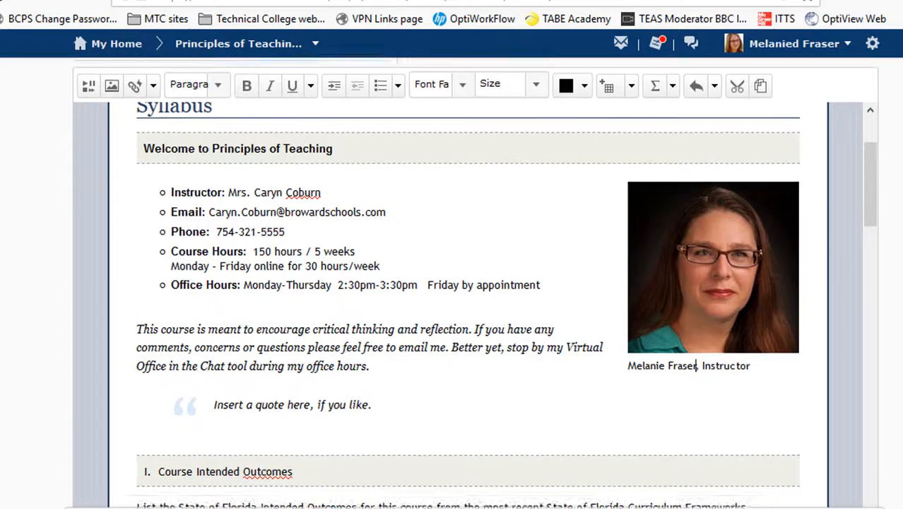
drag(870, 96, 877, 134)
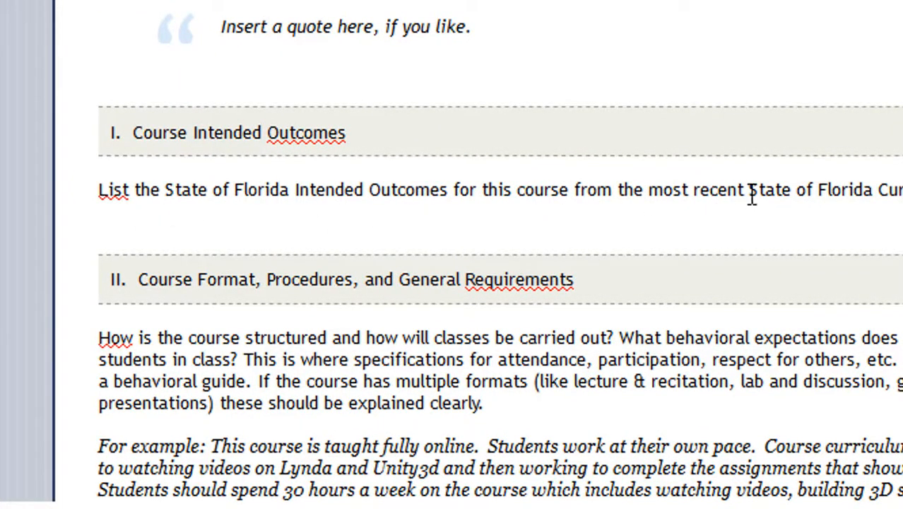
scroll(858, 180, down, 3)
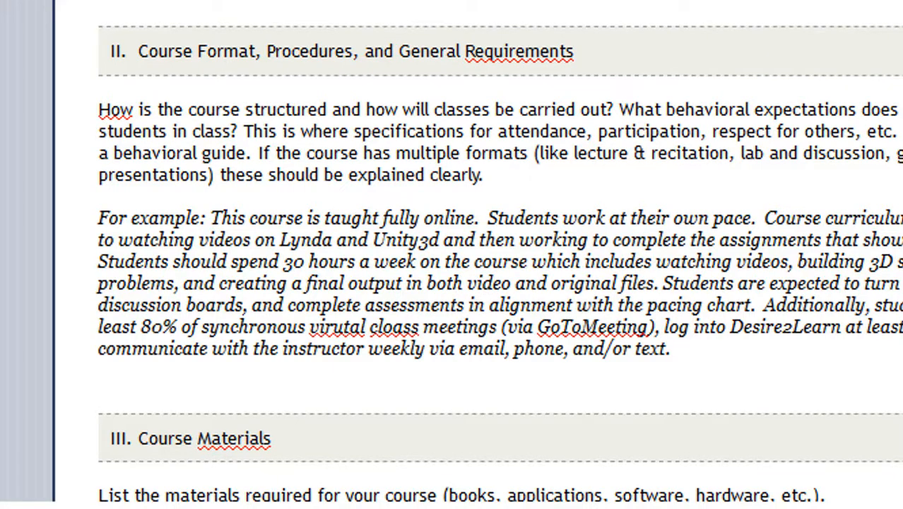
scroll(500, 262, down, 4)
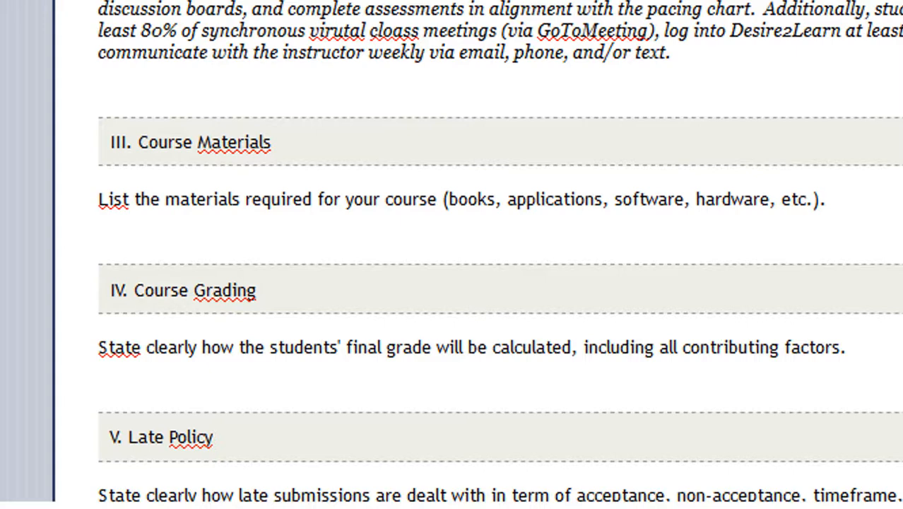
scroll(500, 255, down, 3)
scroll(500, 261, down, 2)
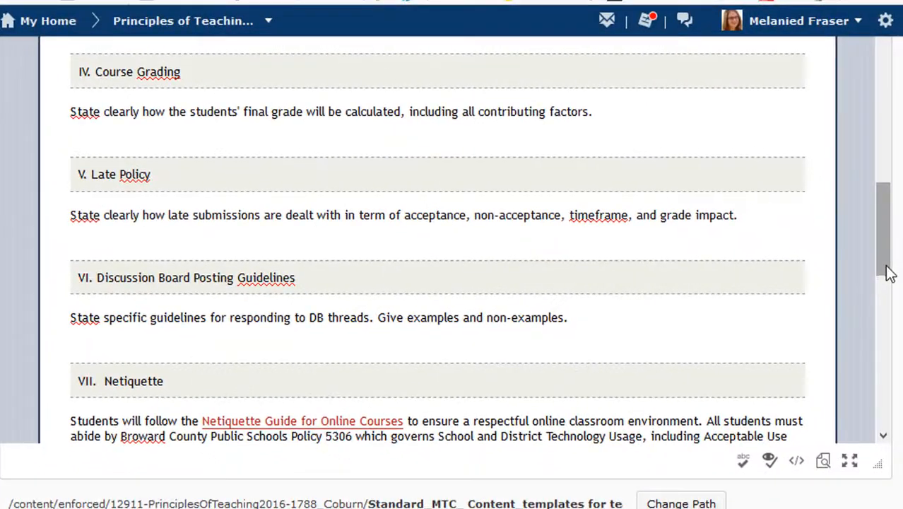
drag(885, 256, 886, 332)
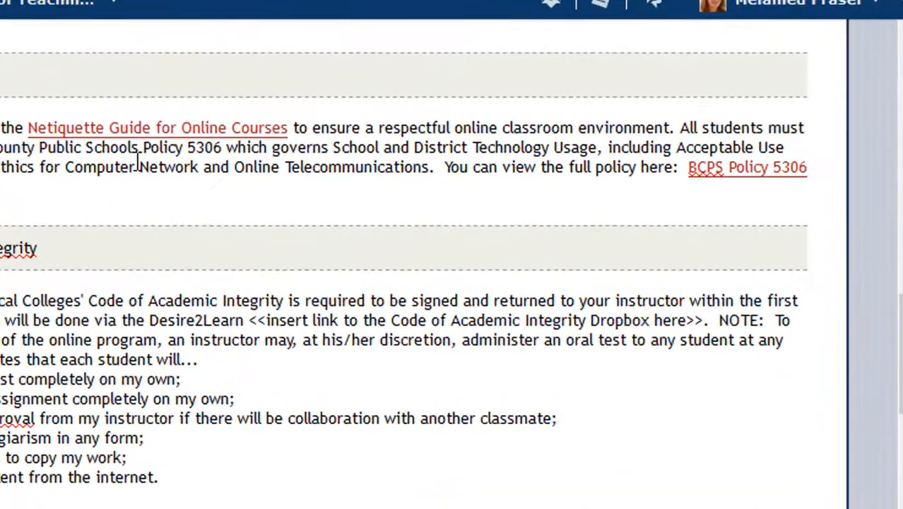
click(126, 127)
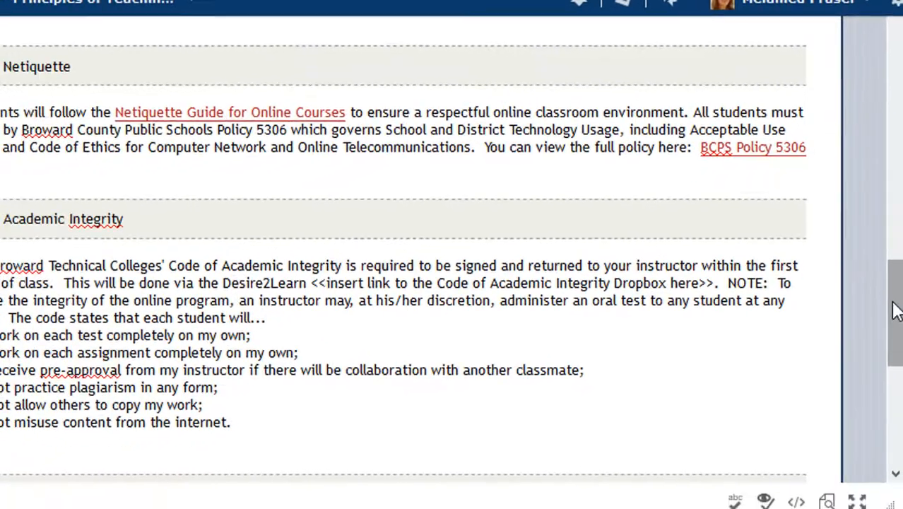
drag(901, 341, 902, 421)
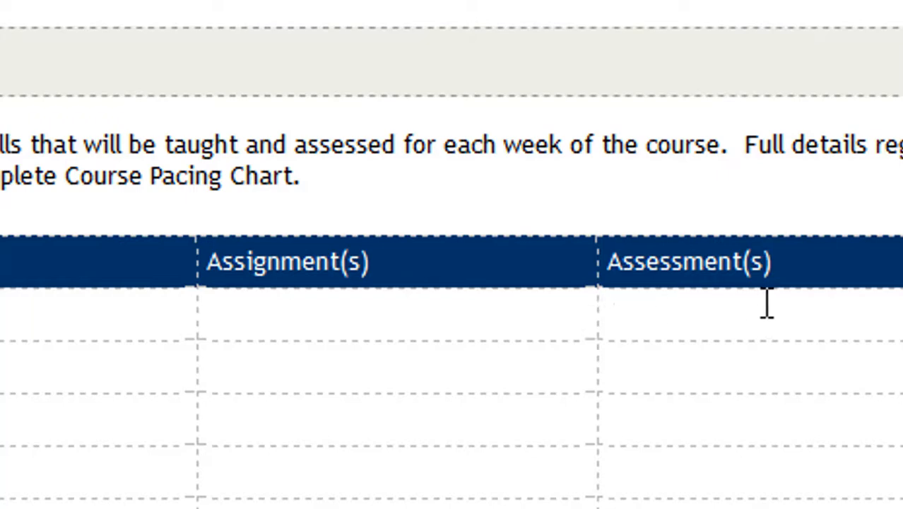
- Enter 'Ch 1, analysis' in week 1's Assignment(s) cell and select that text
click(409, 321)
text(Ch 1)
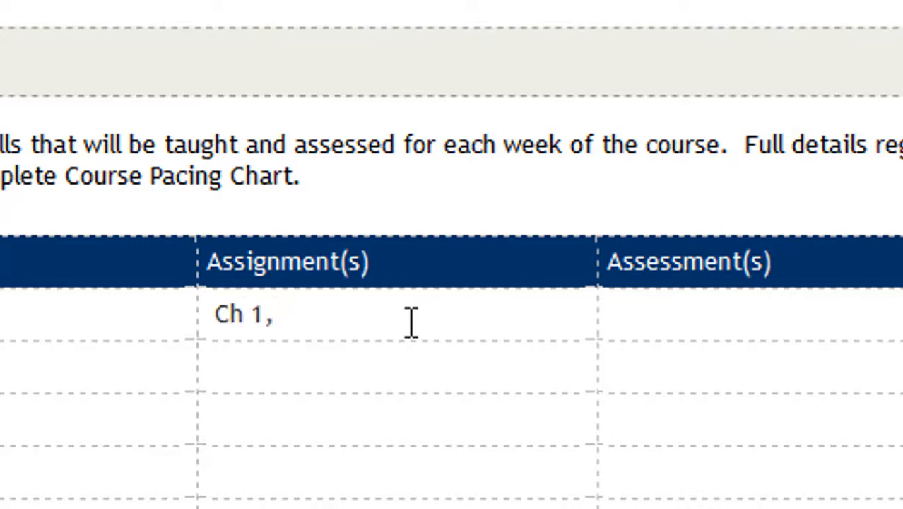
text(, ana)
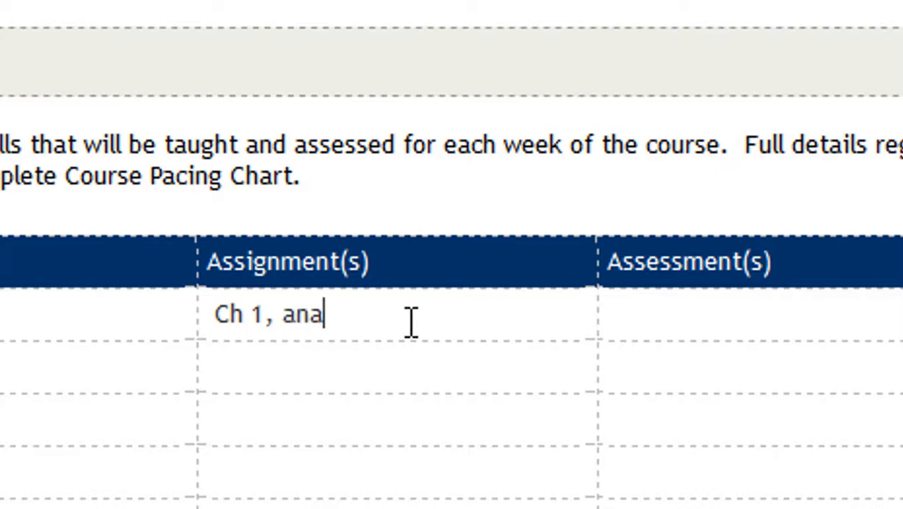
text(lysis)
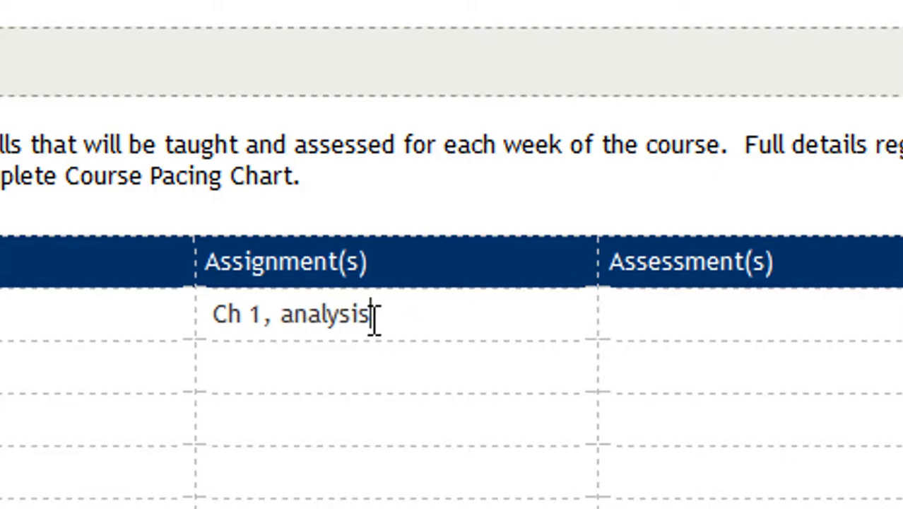
drag(369, 314, 215, 322)
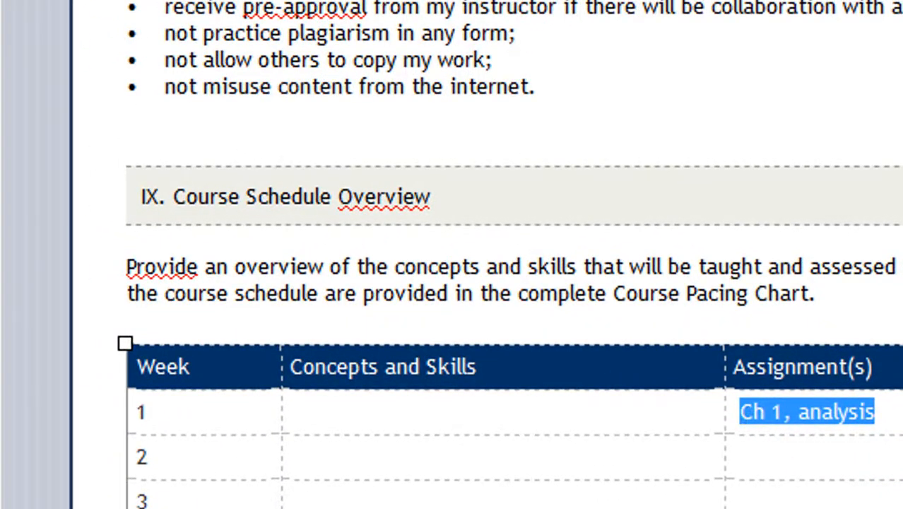
scroll(509, 254, up, 20)
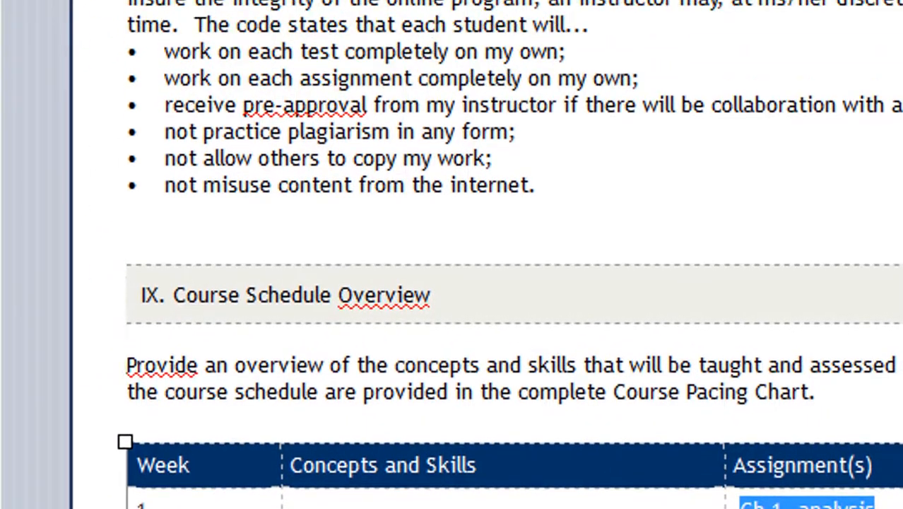
scroll(453, 283, up, 5)
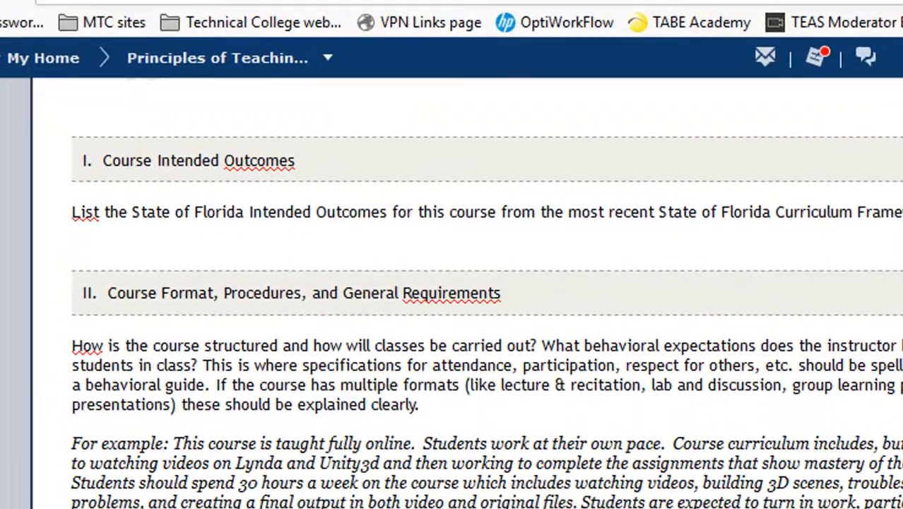
scroll(452, 283, up, 2)
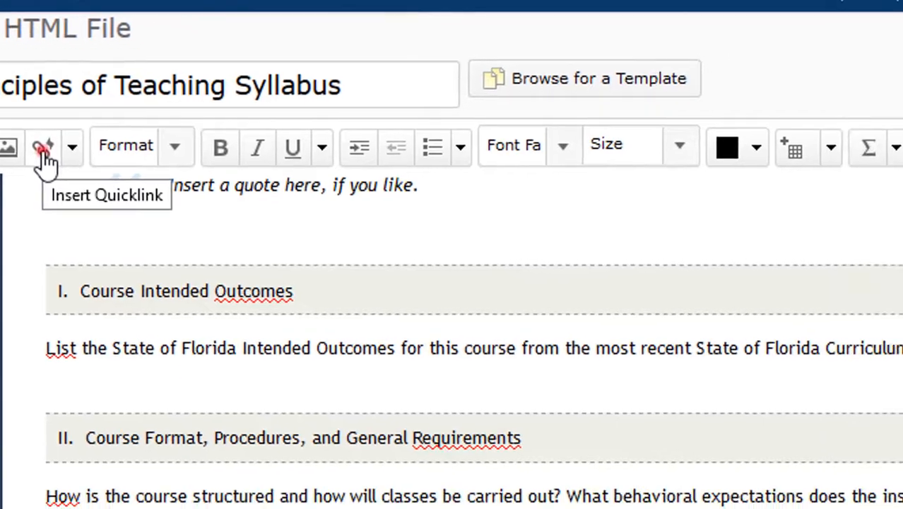
- Link the selected text to the Job Search Activity-M1 dropbox in a new window, then add a new line
click(115, 185)
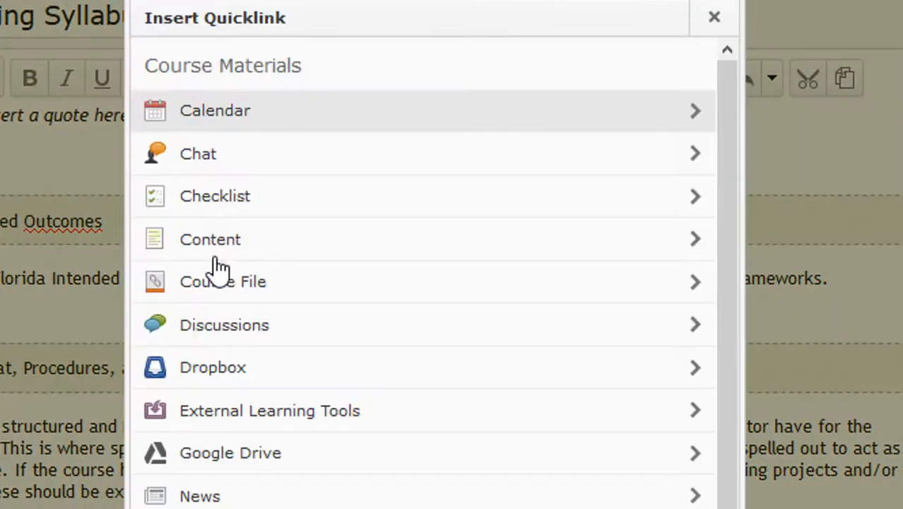
click(696, 371)
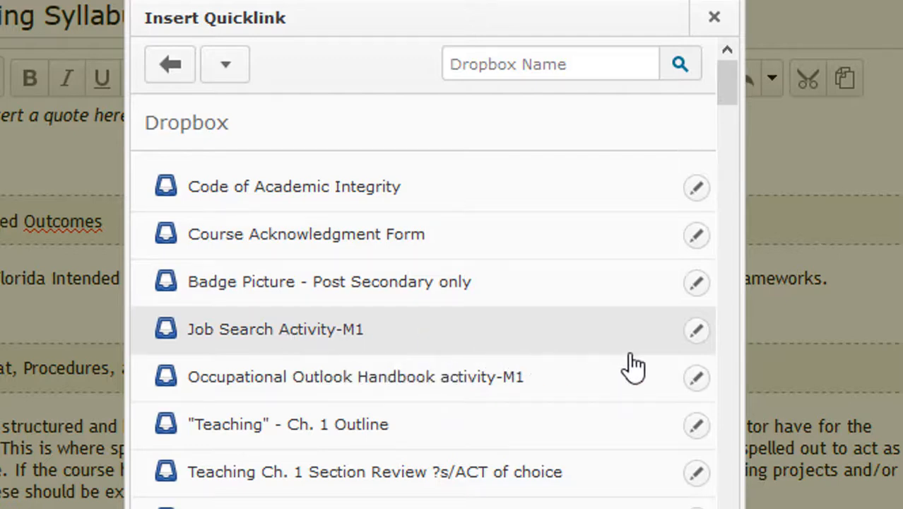
click(696, 335)
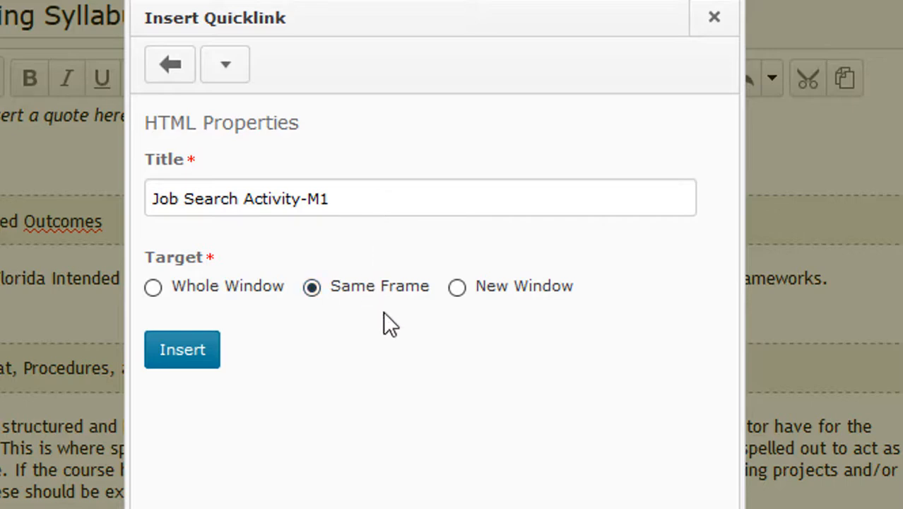
click(456, 286)
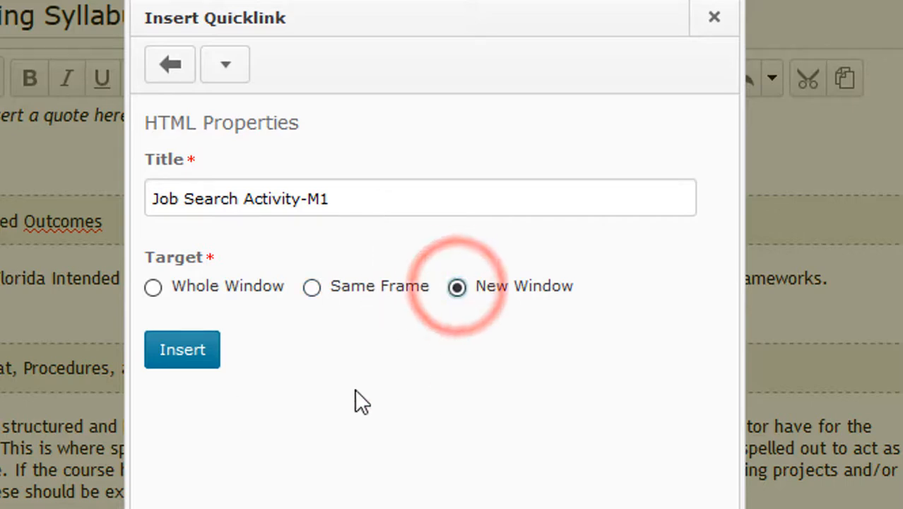
click(187, 357)
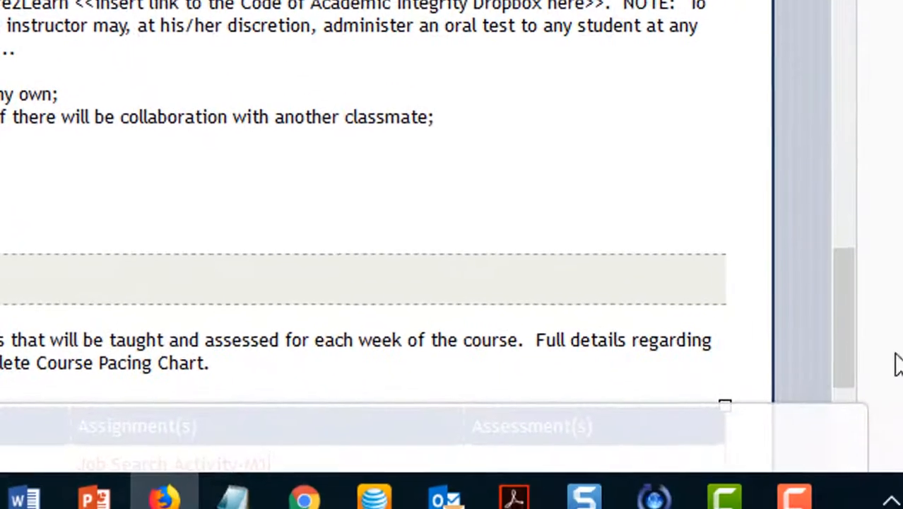
drag(841, 332, 839, 385)
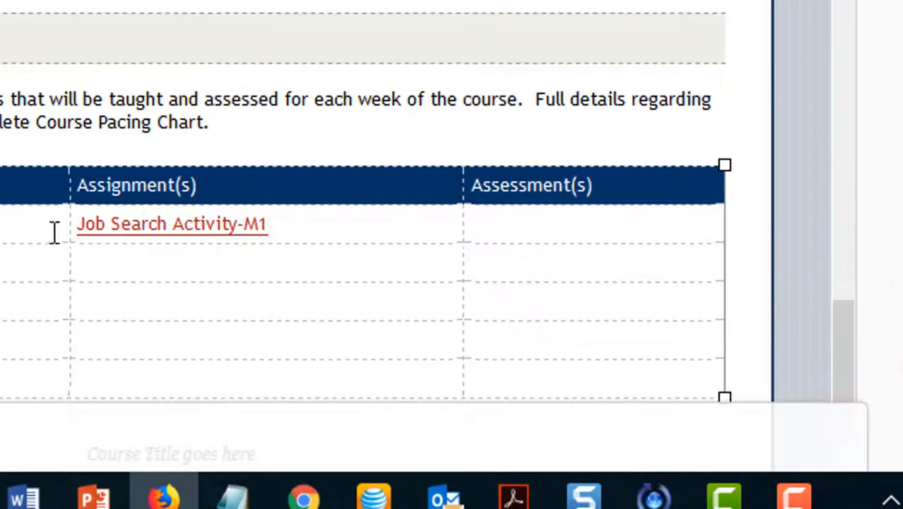
click(175, 225)
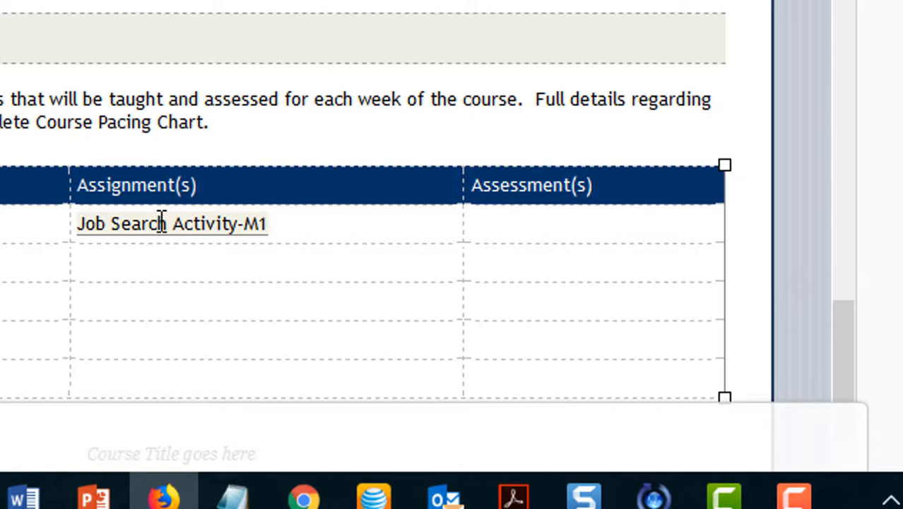
click(339, 215)
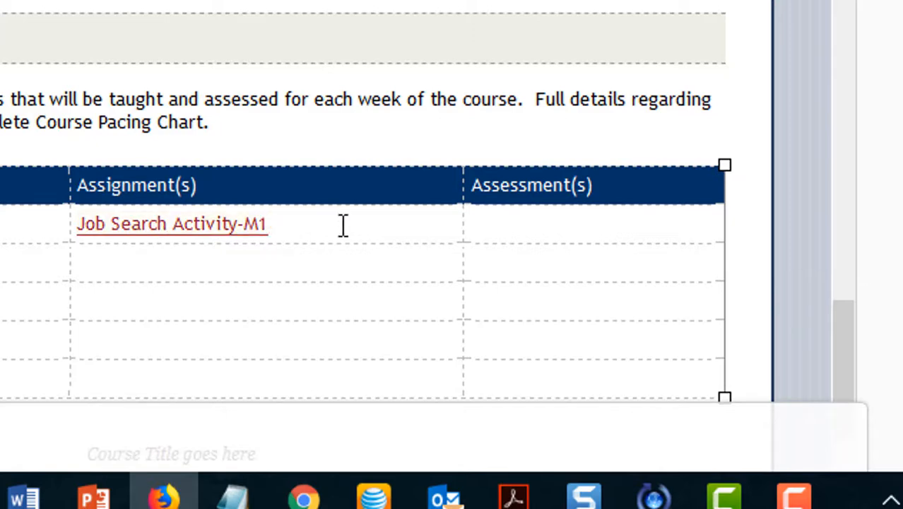
key(Return)
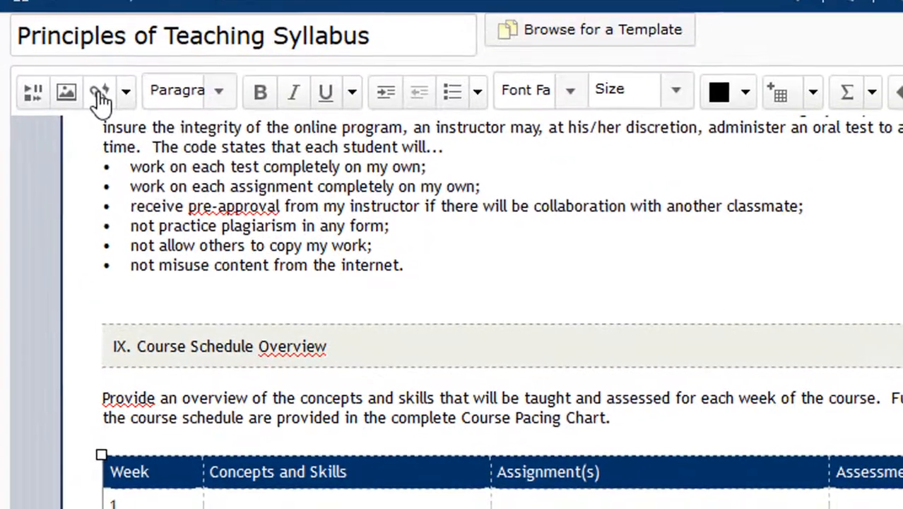
- Insert a quicklink to the "Teaching" - Ch. 1 Outline dropbox on the new line
click(98, 93)
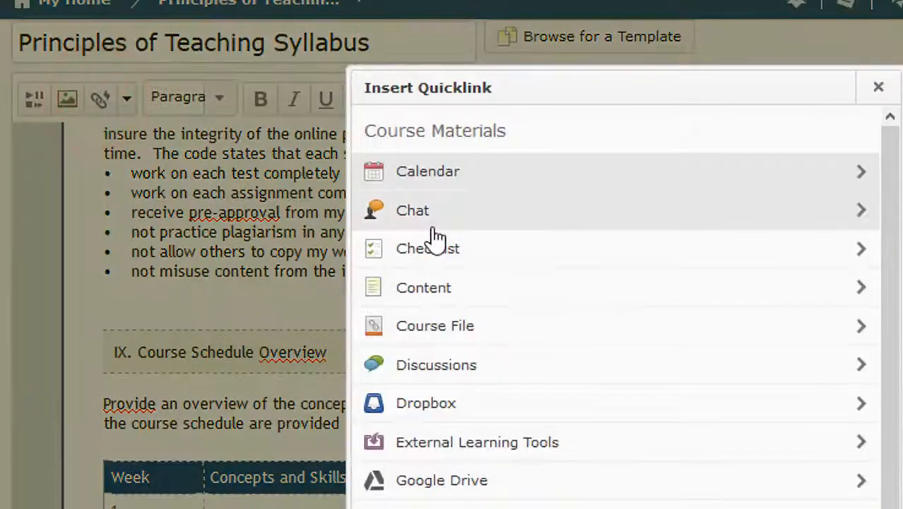
click(817, 414)
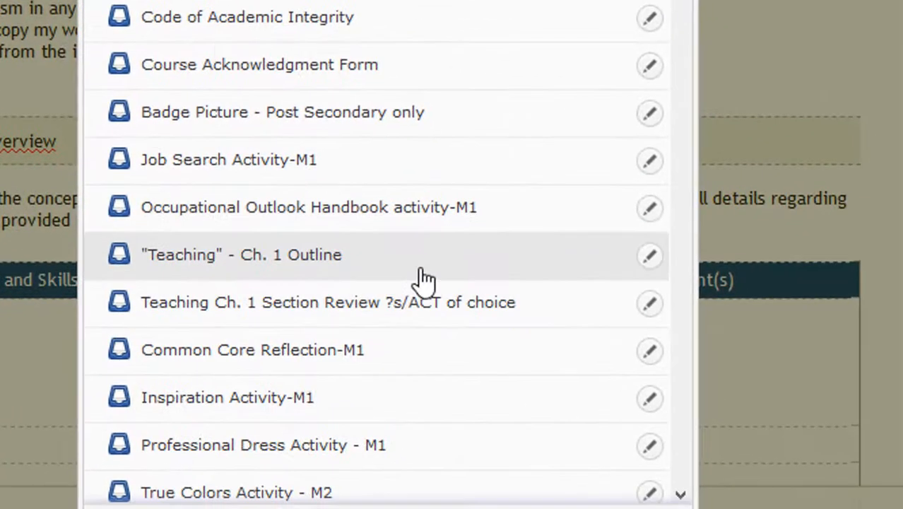
click(422, 277)
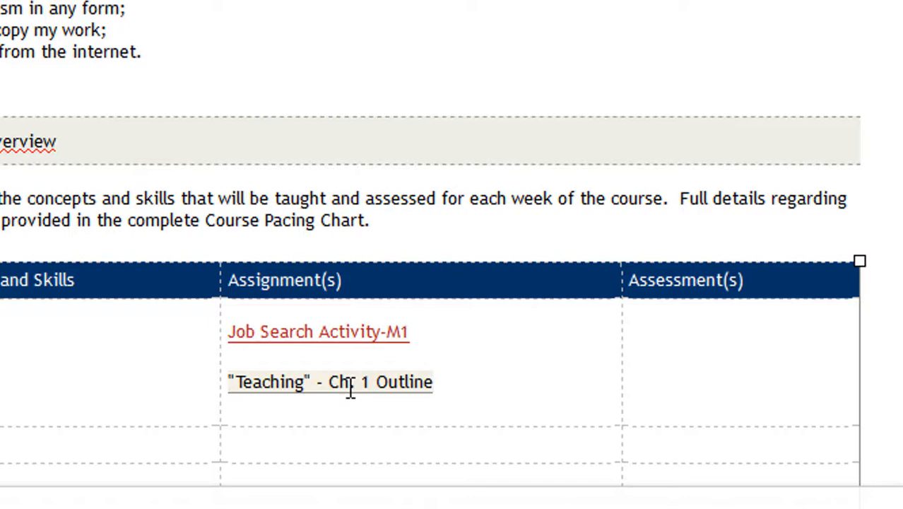
click(666, 326)
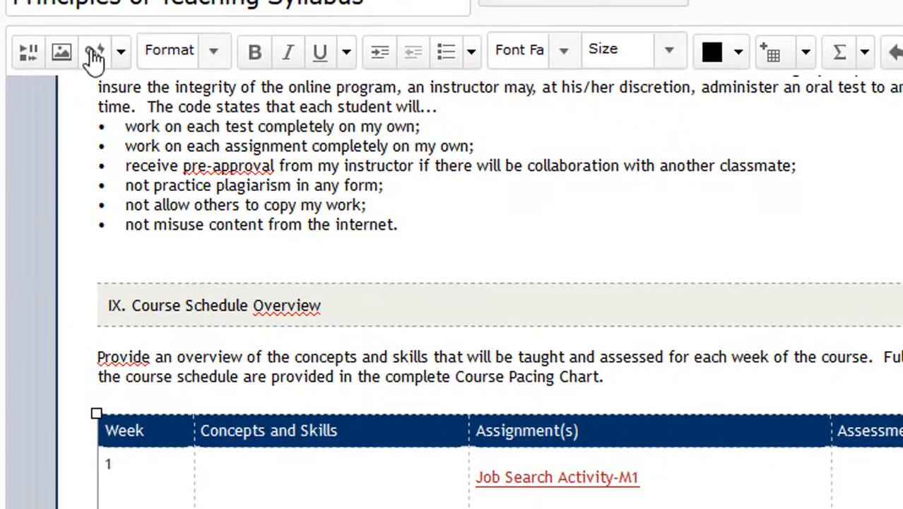
- Insert a PS - Midterm Exam quiz quicklink, opening in a new window, into week 1's Assessment(s) cell
click(91, 53)
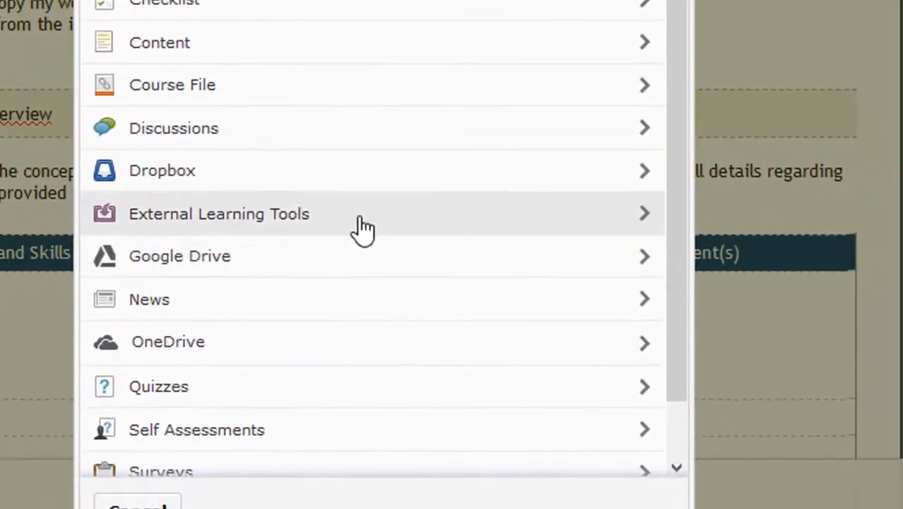
click(648, 391)
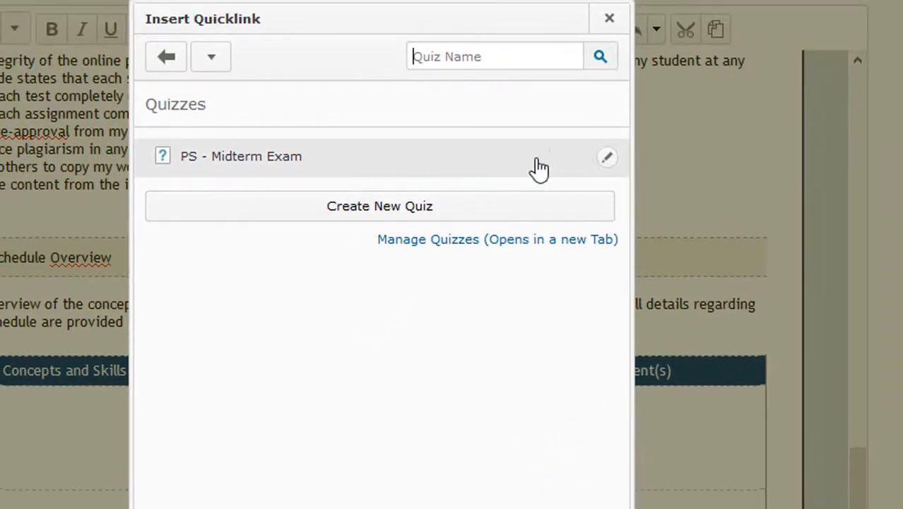
click(607, 162)
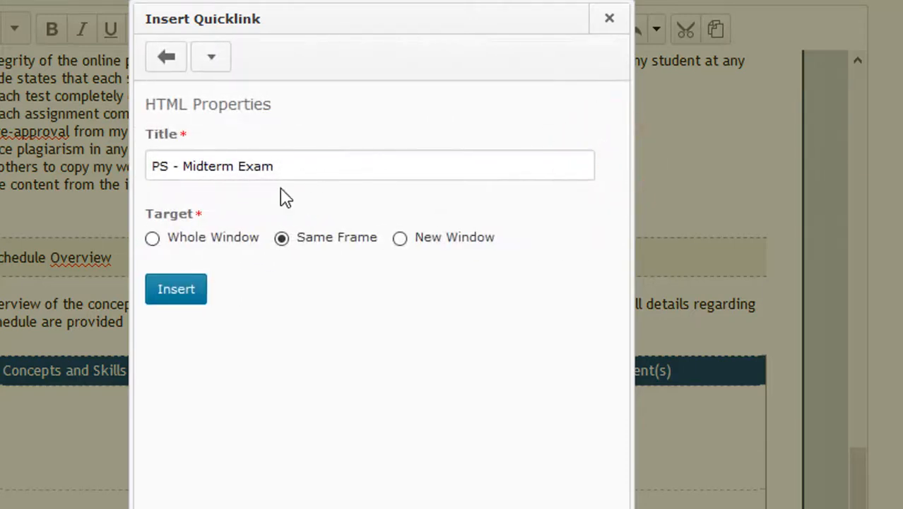
click(400, 239)
click(182, 289)
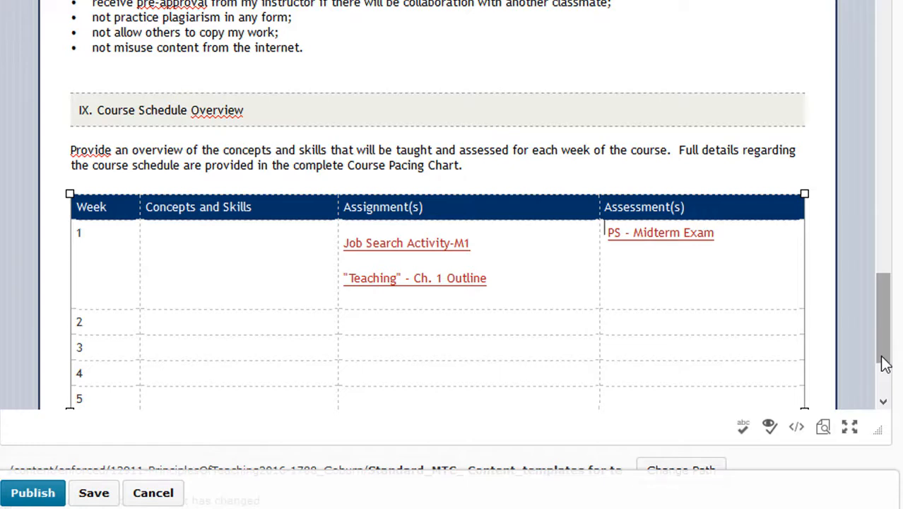
drag(885, 363, 887, 411)
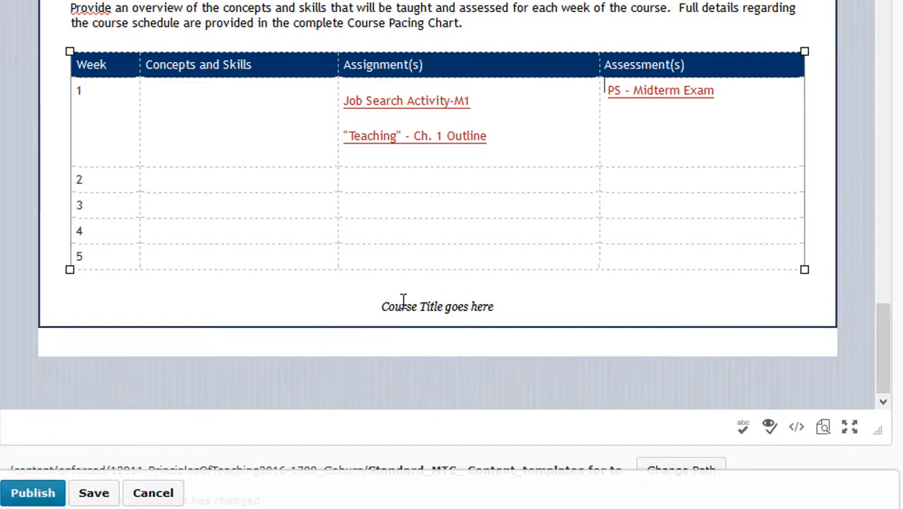
- Replace the footer text 'Course Title goes here' with 'Principles of Teaching'
click(443, 307)
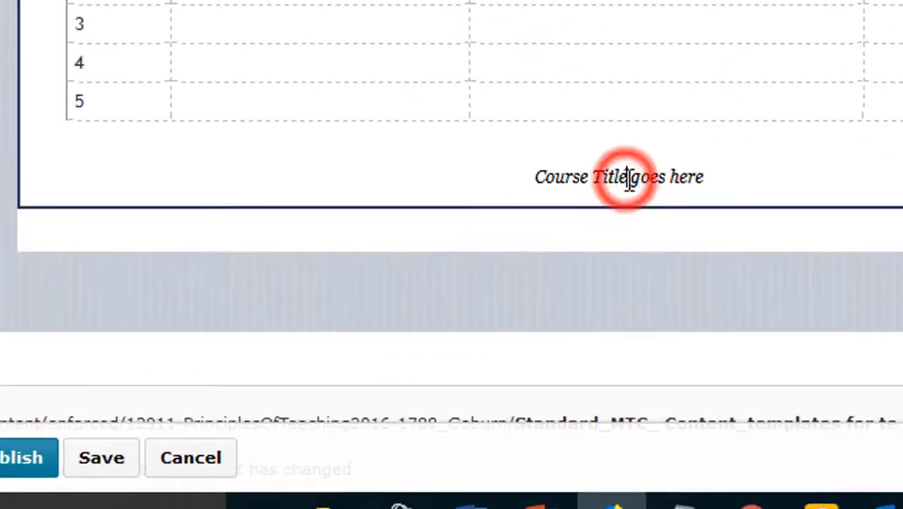
double_click(651, 177)
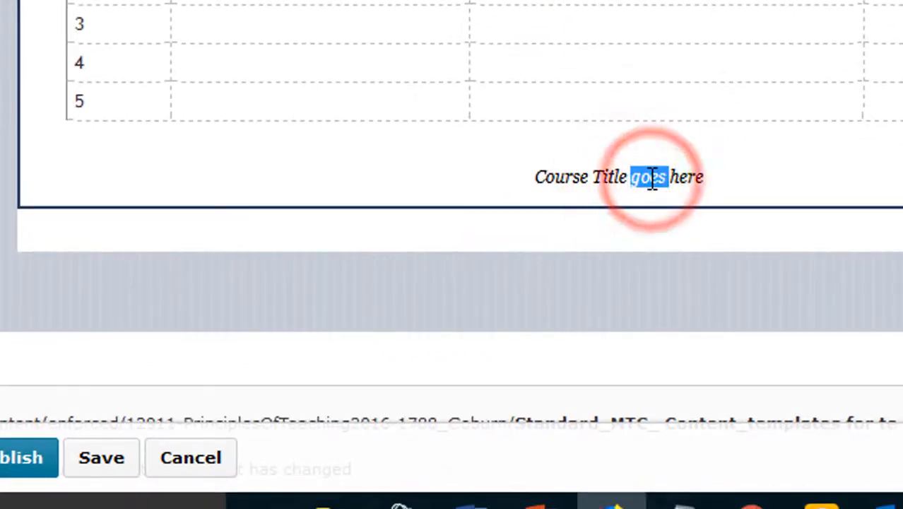
text(Principles of Te)
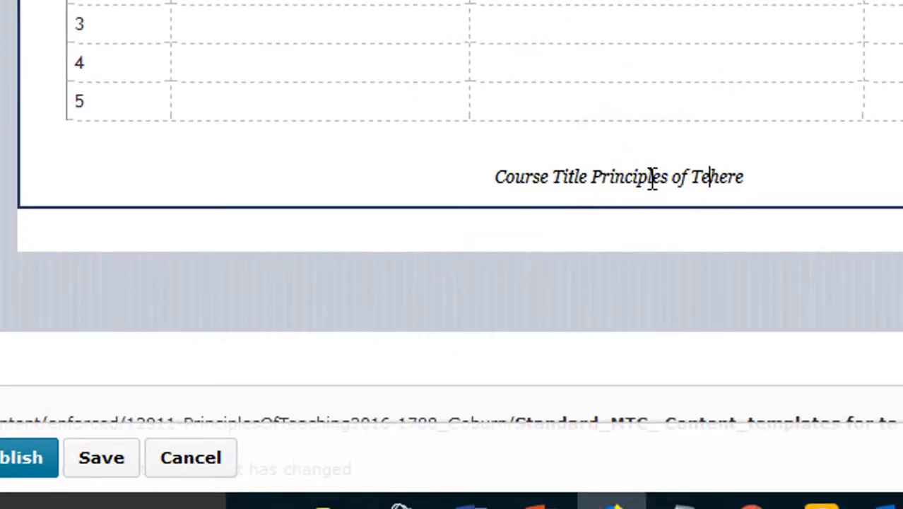
text(aching)
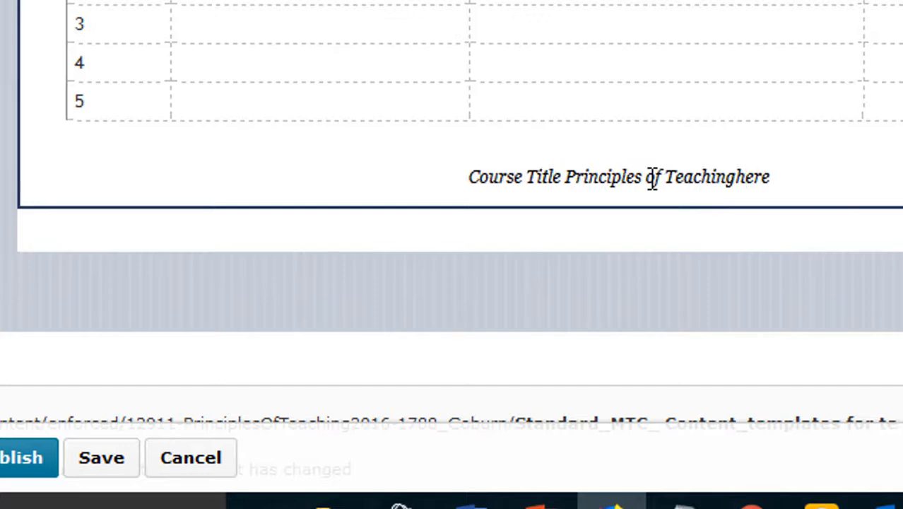
key(Delete)
key(Delete)
key(Delete)
key(Delete)
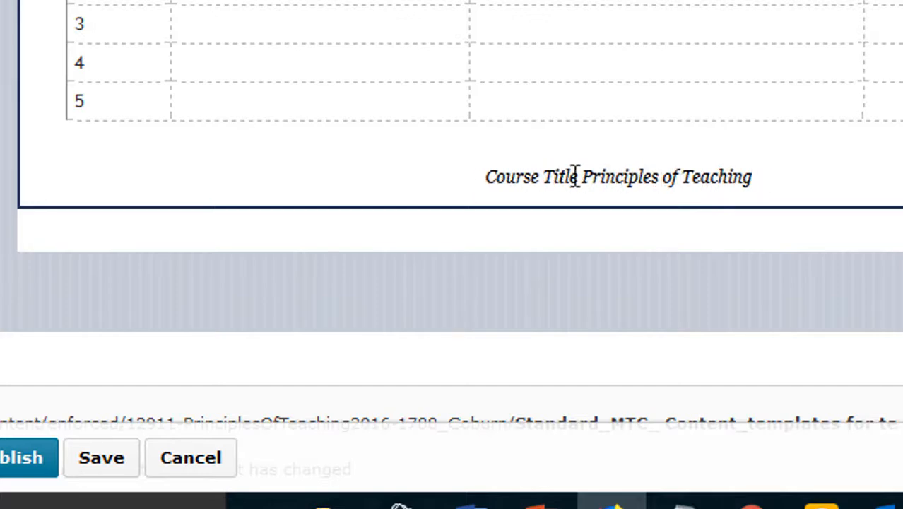
click(594, 172)
key(BackSpace)
key(BackSpace)
key(BackSpace)
key(BackSpace)
key(BackSpace)
key(BackSpace)
key(BackSpace)
key(BackSpace)
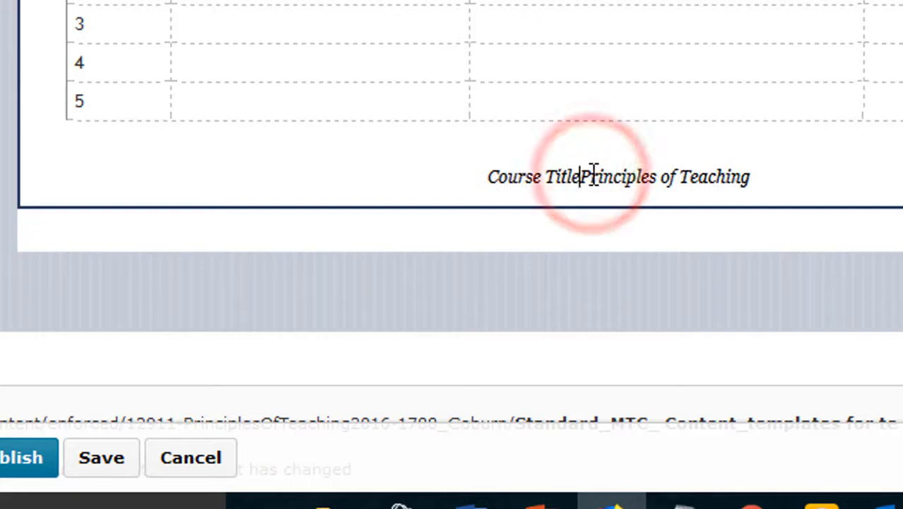
key(BackSpace)
key(BackSpace)
key(BackSpace)
key(BackSpace)
key(BackSpace)
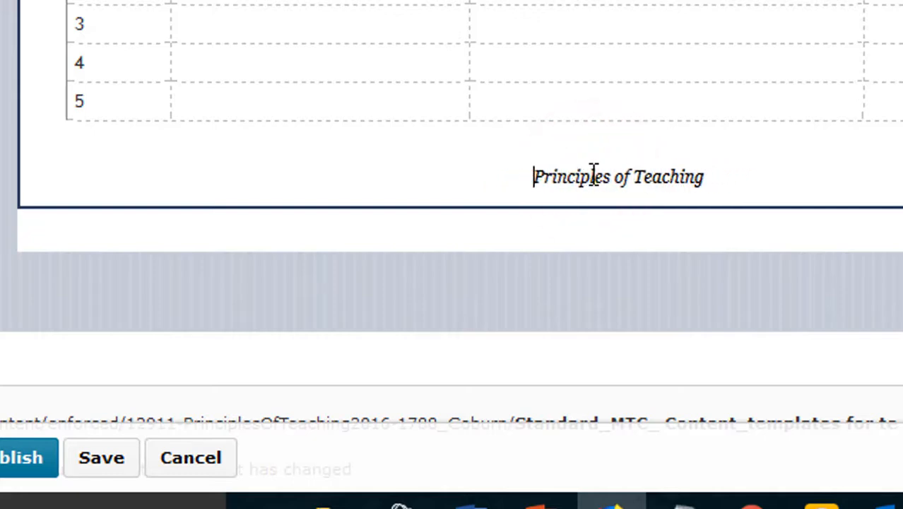
- Save the syllabus file and return to Content to view its draft/published options
click(91, 460)
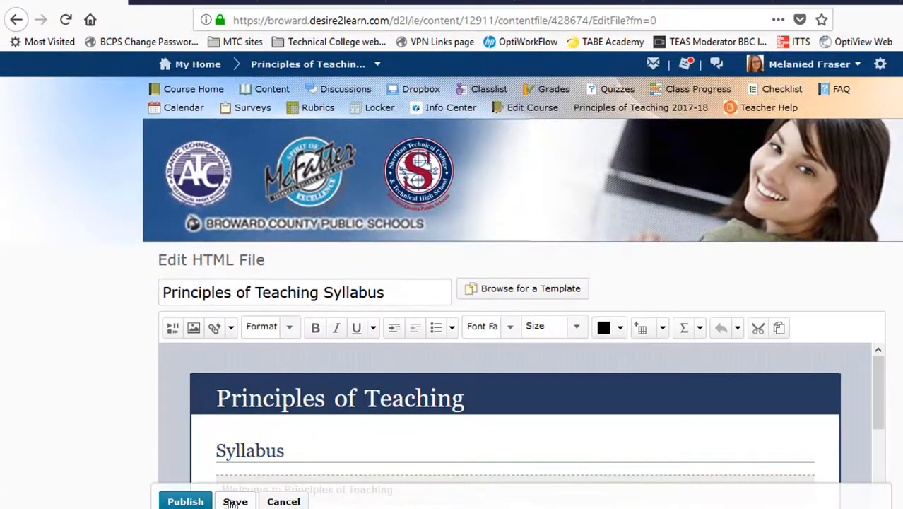
click(273, 90)
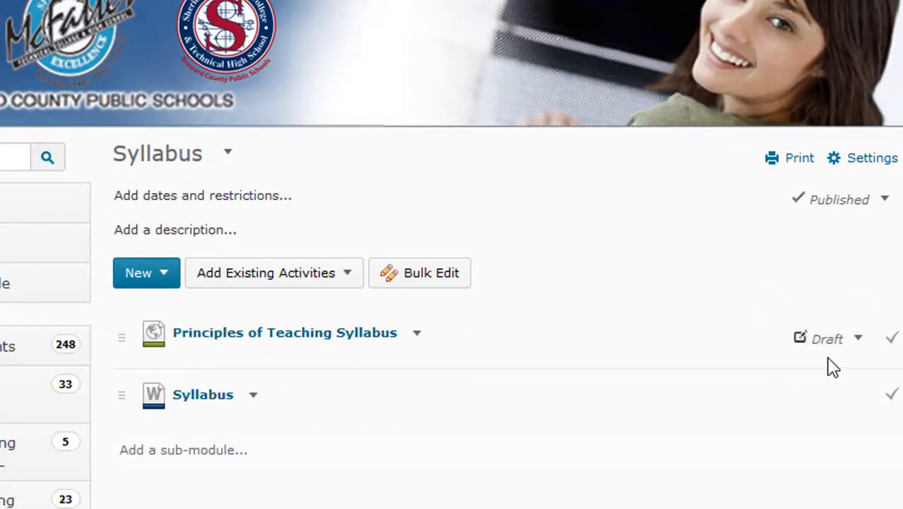
click(858, 340)
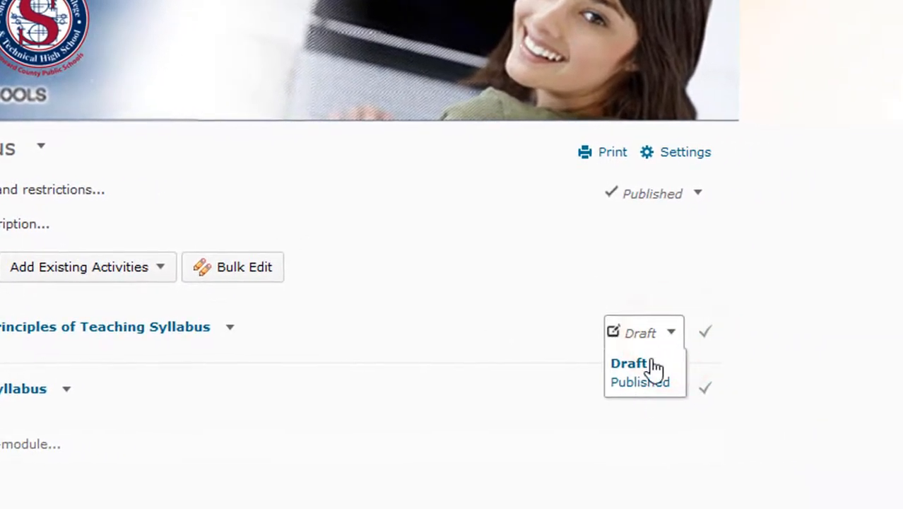
click(819, 258)
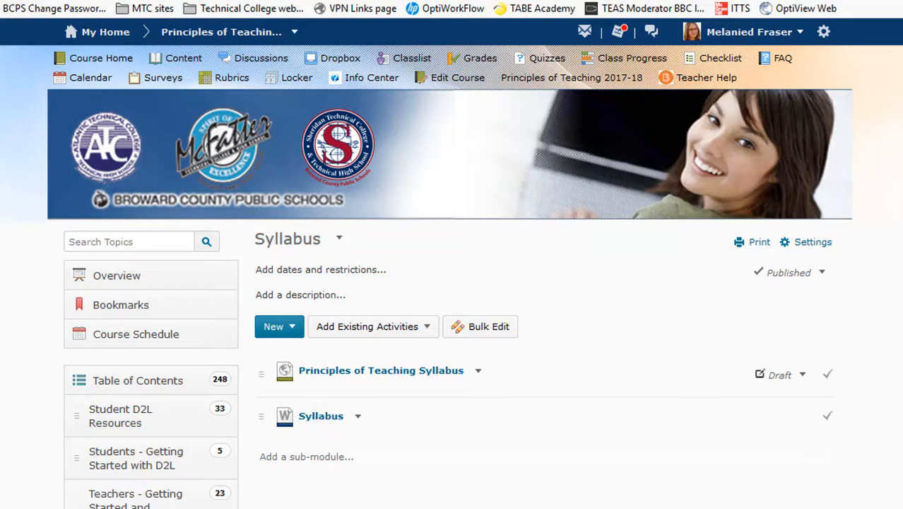
scroll(335, 431, down, 4)
scroll(483, 376, down, 3)
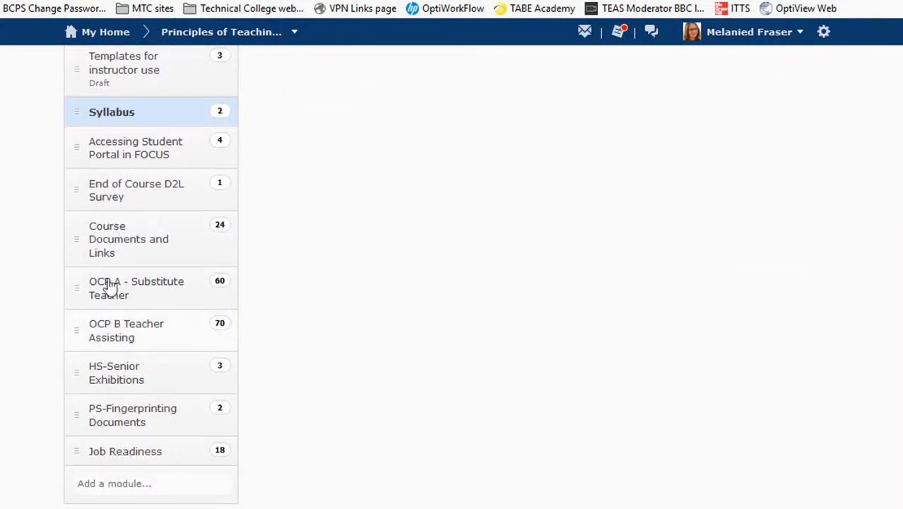
- Drag the Syllabus module down the table of contents, past Accessing Student Portal in FOCUS
click(132, 240)
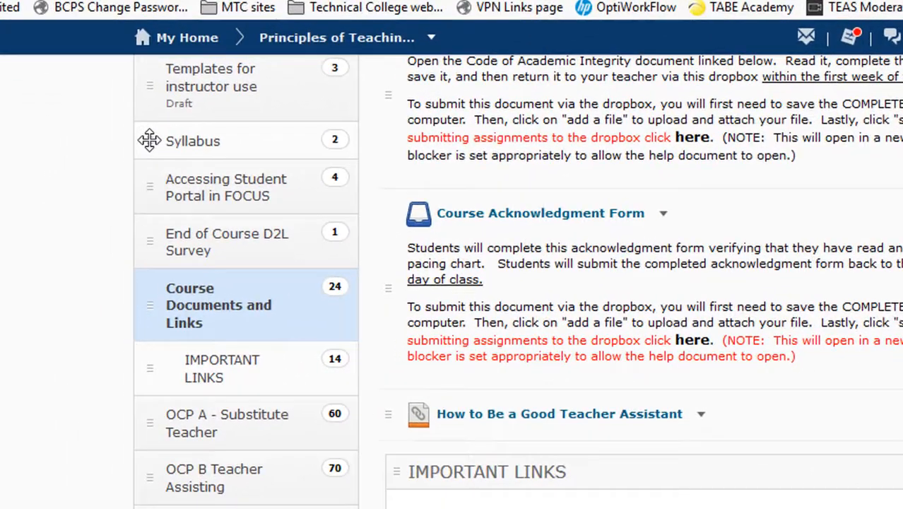
click(59, 194)
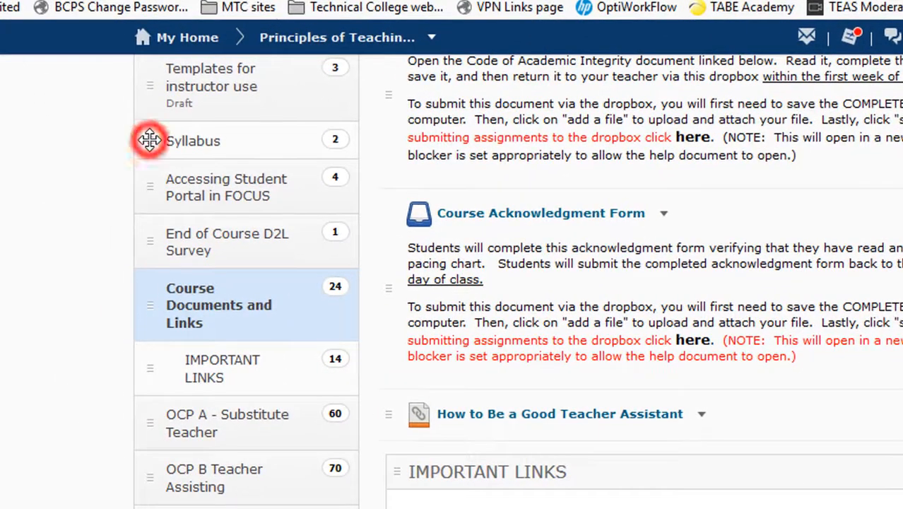
drag(151, 147, 157, 184)
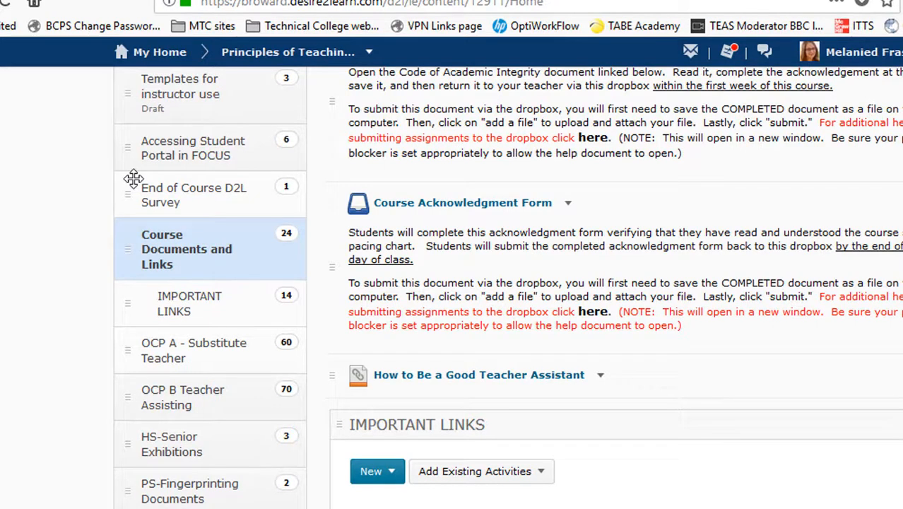
click(188, 152)
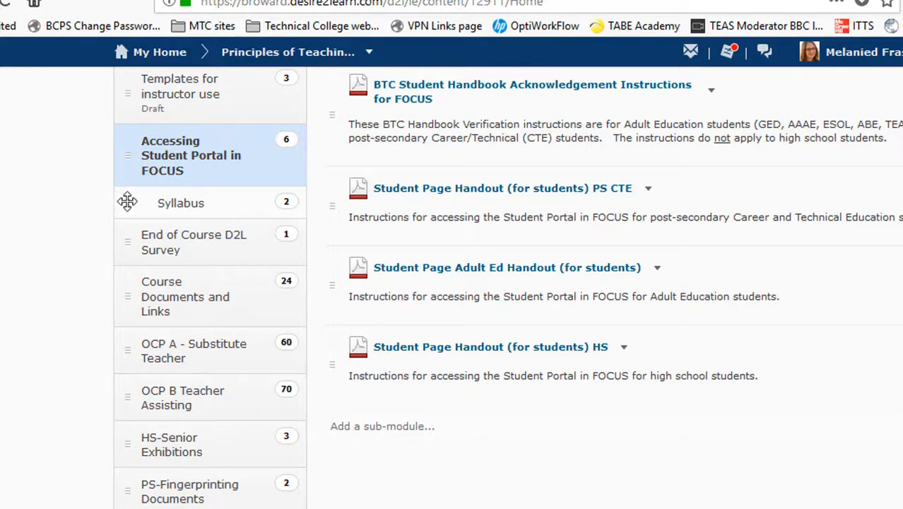
drag(127, 202, 152, 241)
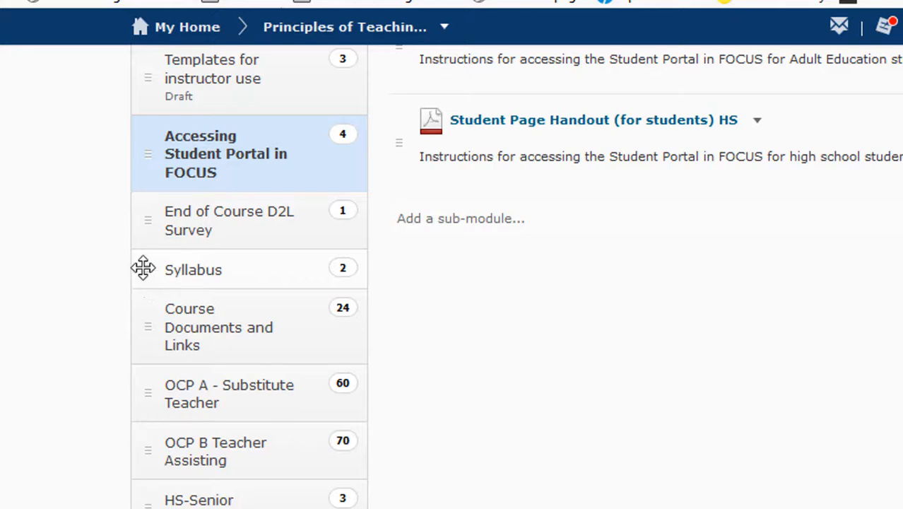
- Move Syllabus back directly above Accessing Student Portal in FOCUS in the table of contents
click(143, 269)
drag(143, 270, 146, 125)
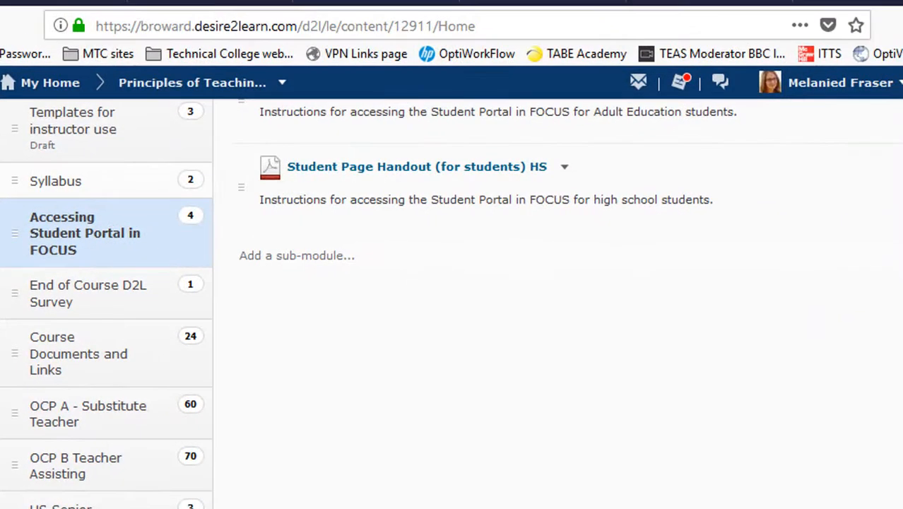
scroll(451, 304, up, 8)
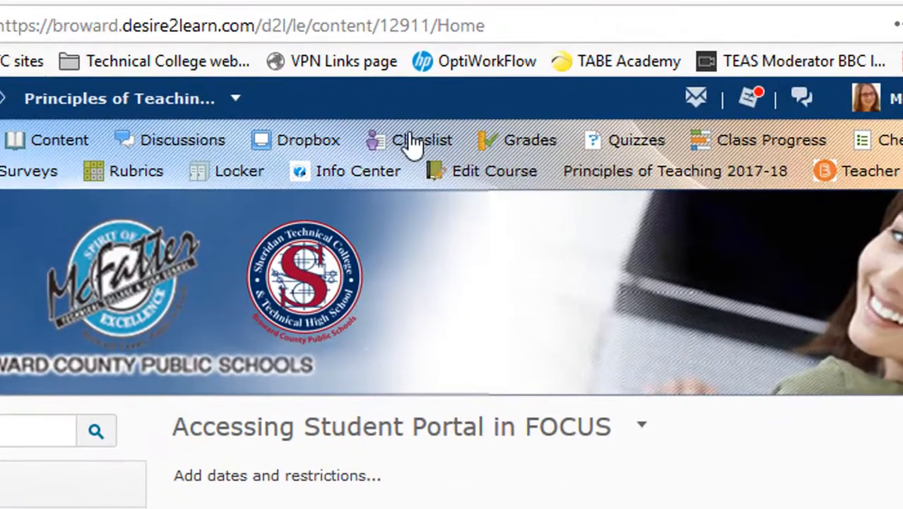
- From the Classlist, choose Add Participants > Add existing users and focus the user search field
click(422, 71)
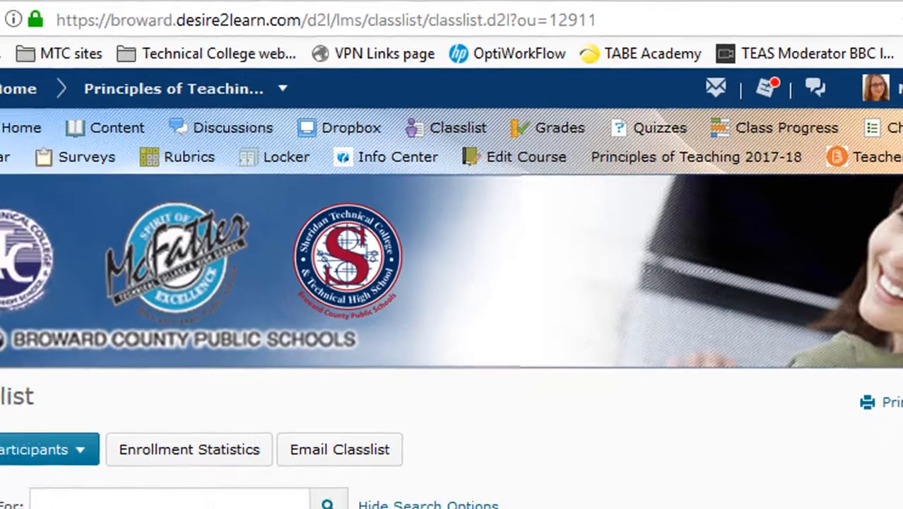
scroll(452, 283, down, 10)
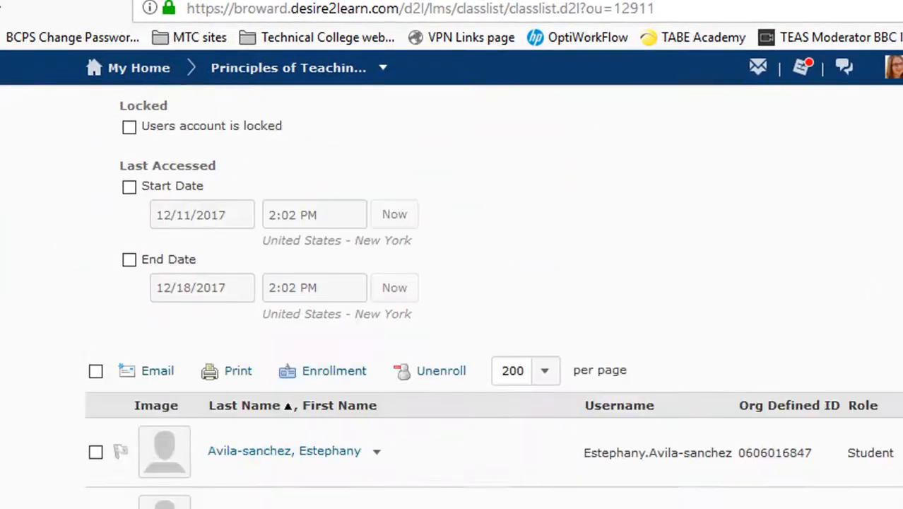
scroll(300, 209, down, 4)
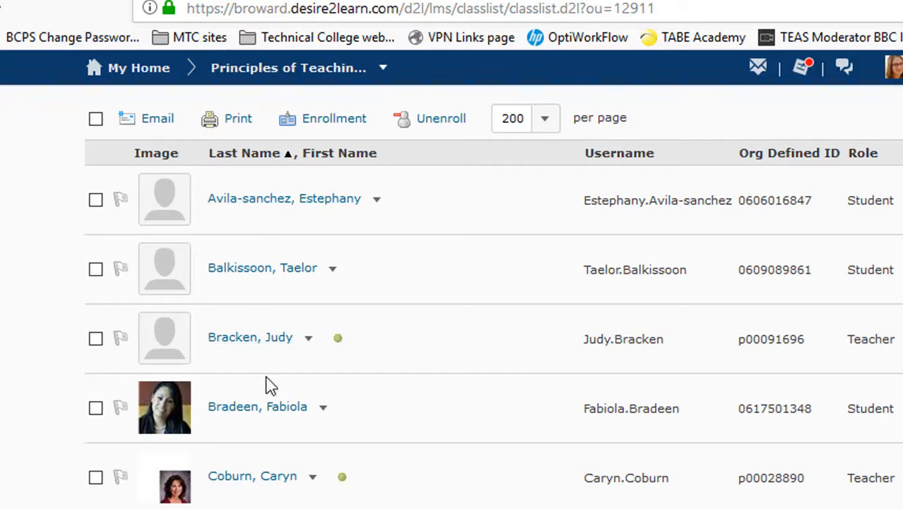
scroll(493, 297, up, 2)
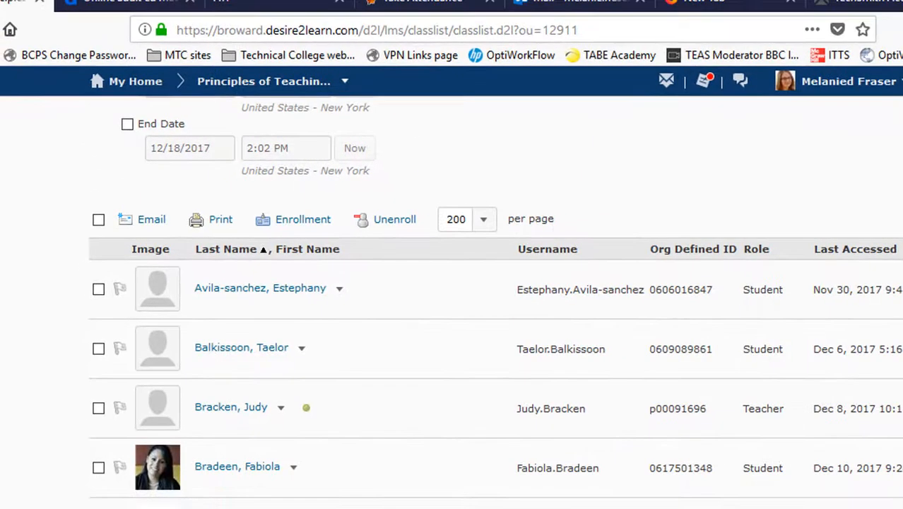
scroll(453, 304, up, 8)
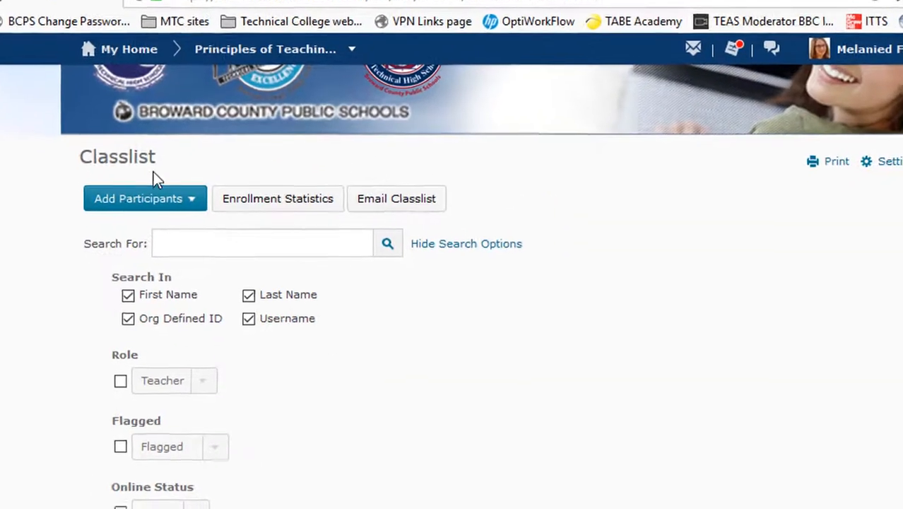
click(151, 161)
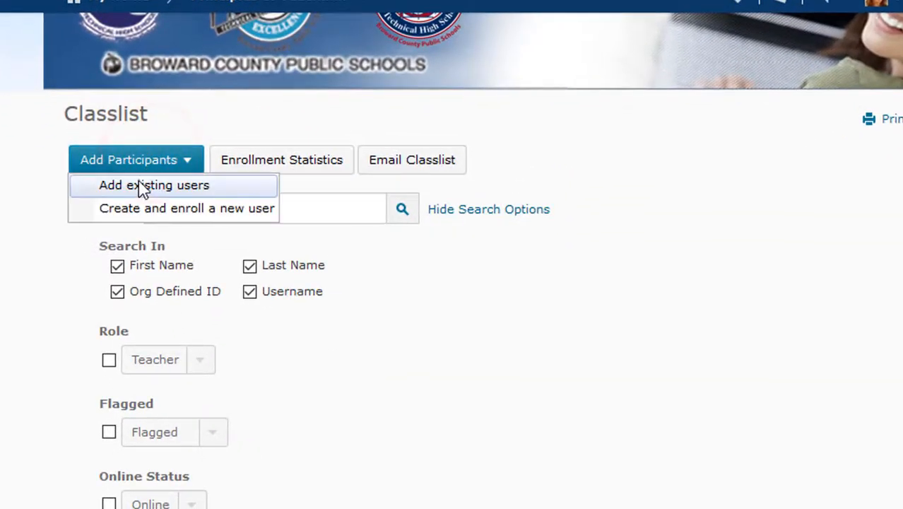
click(166, 186)
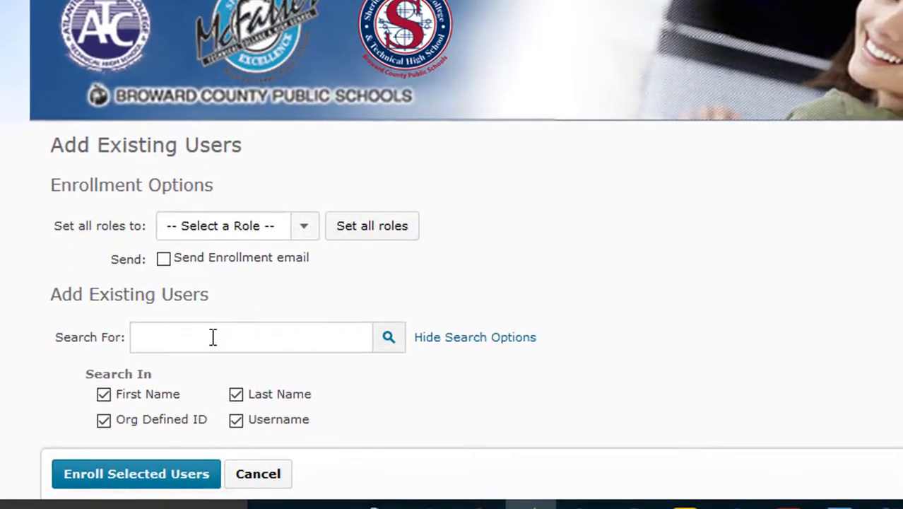
click(225, 447)
- Search for the user by last name, tick the result and enroll them with the Student role
text(albano)
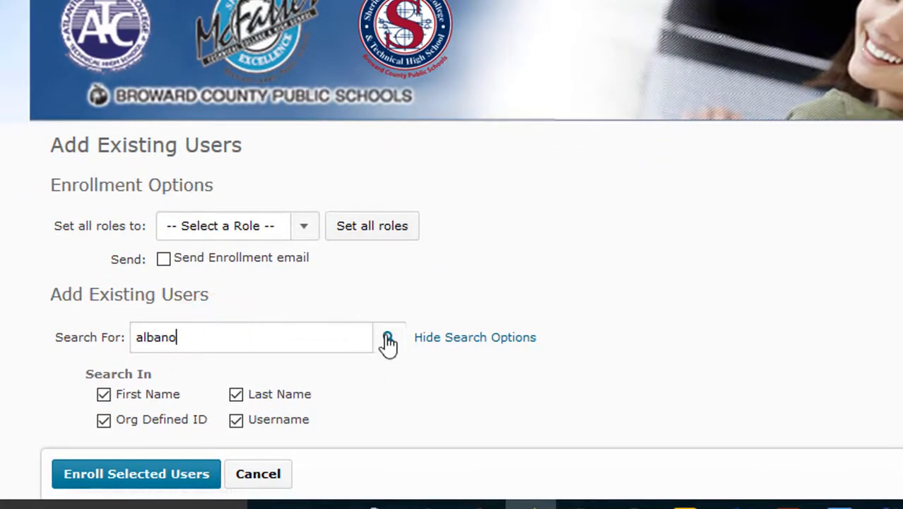
click(388, 339)
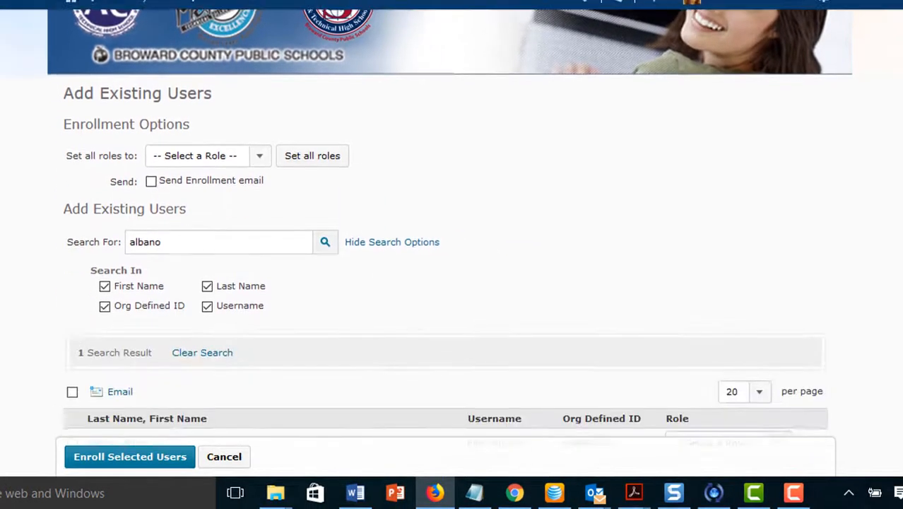
scroll(449, 282, down, 2)
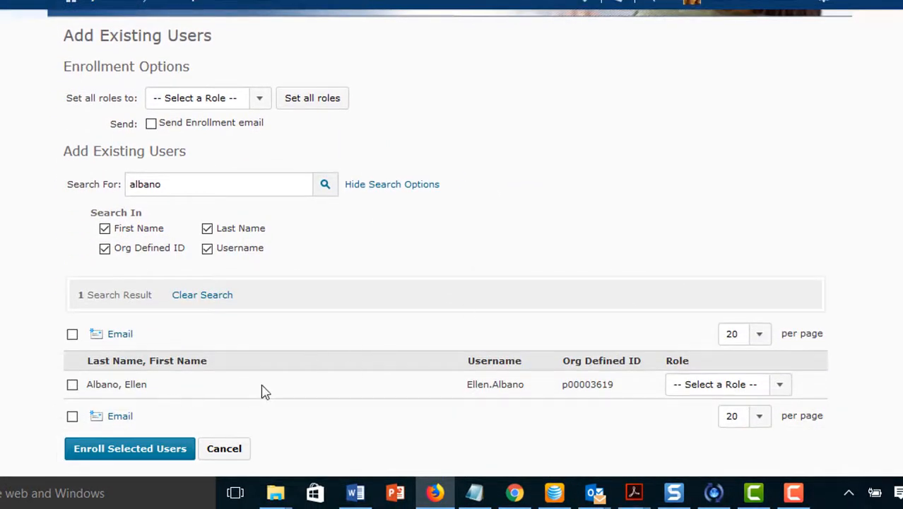
click(71, 384)
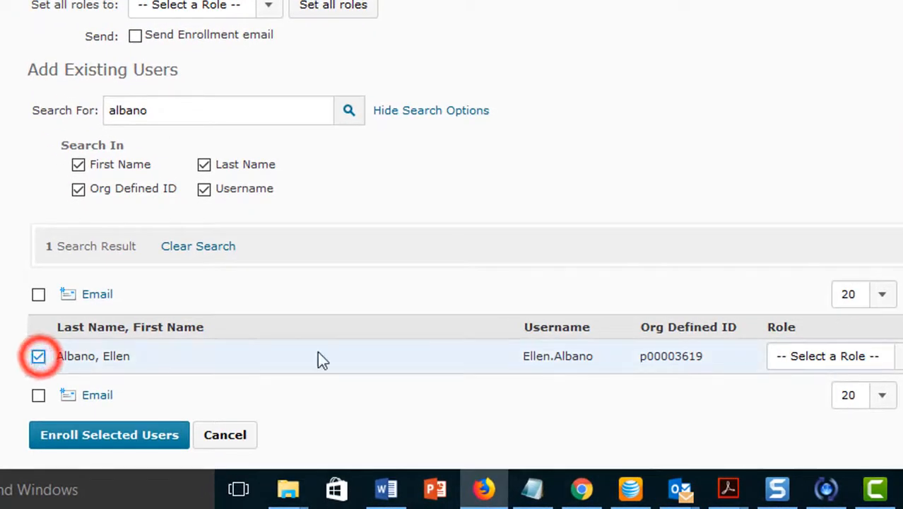
click(818, 356)
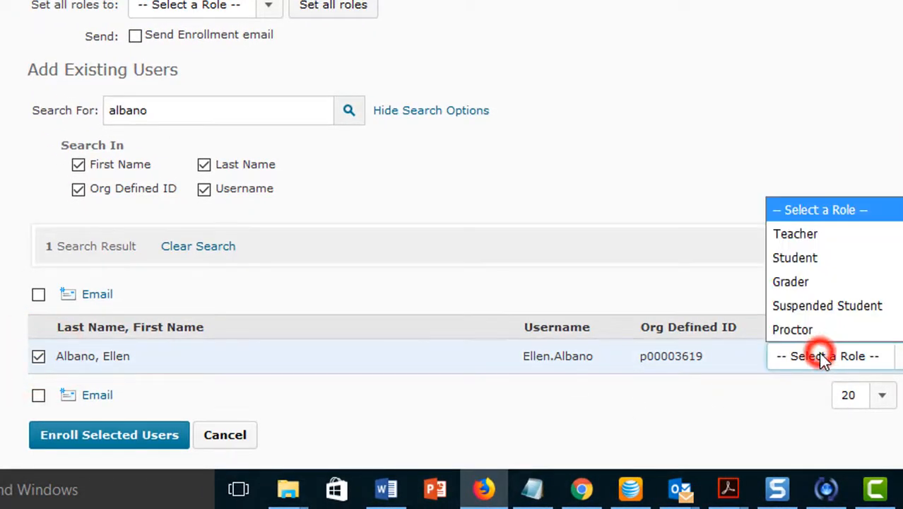
click(805, 265)
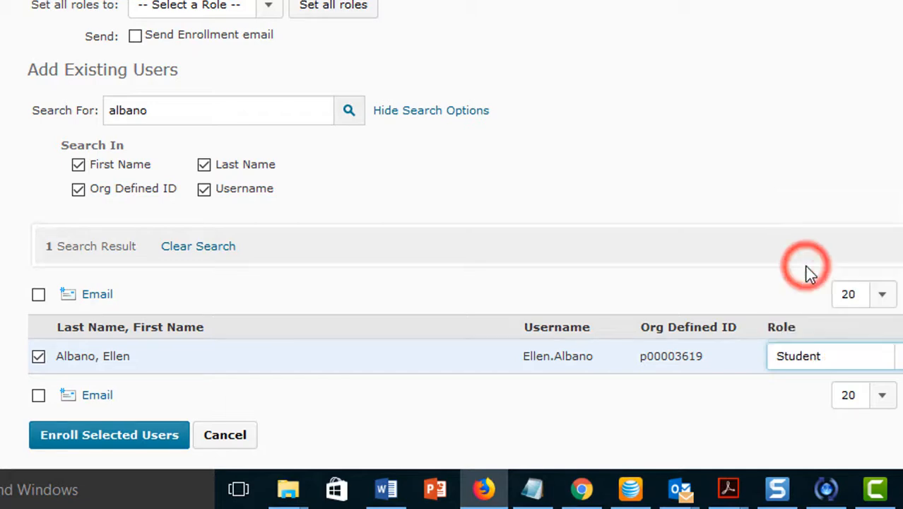
click(157, 442)
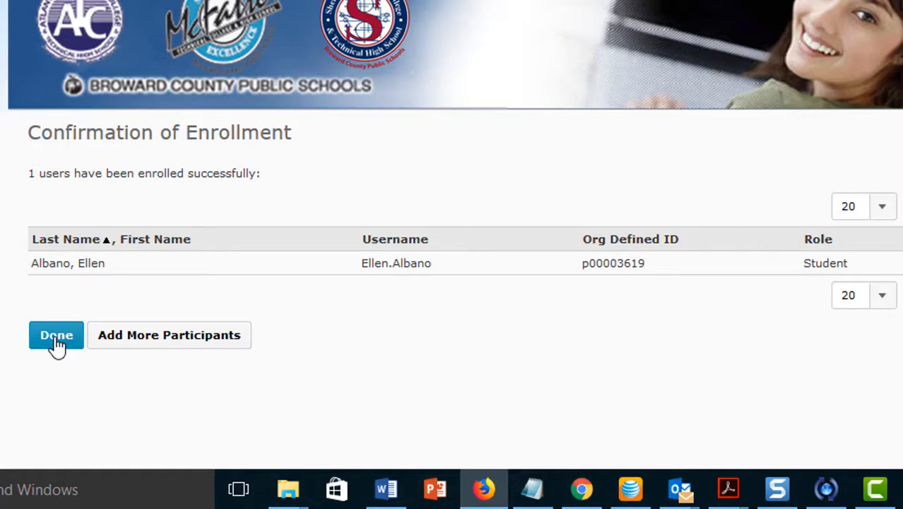
click(133, 339)
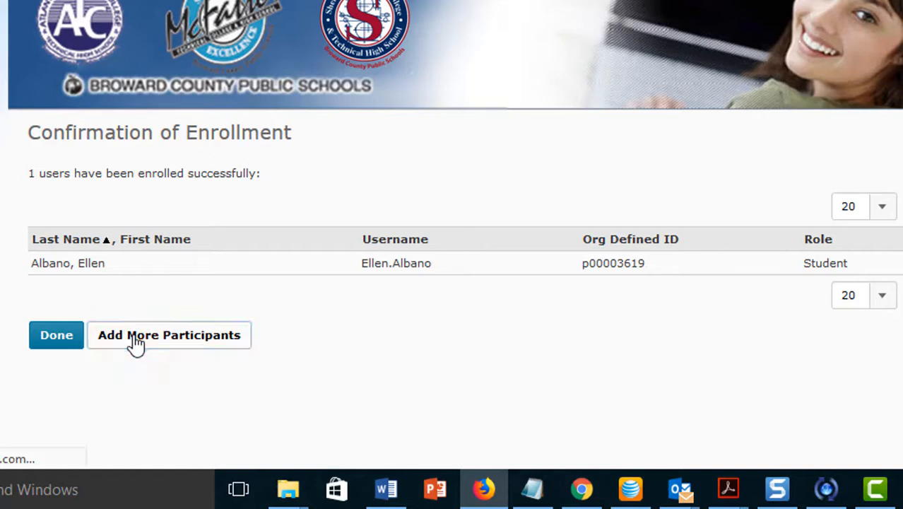
- Search for the second user by first name, enroll them as Teacher, and click Done
click(150, 318)
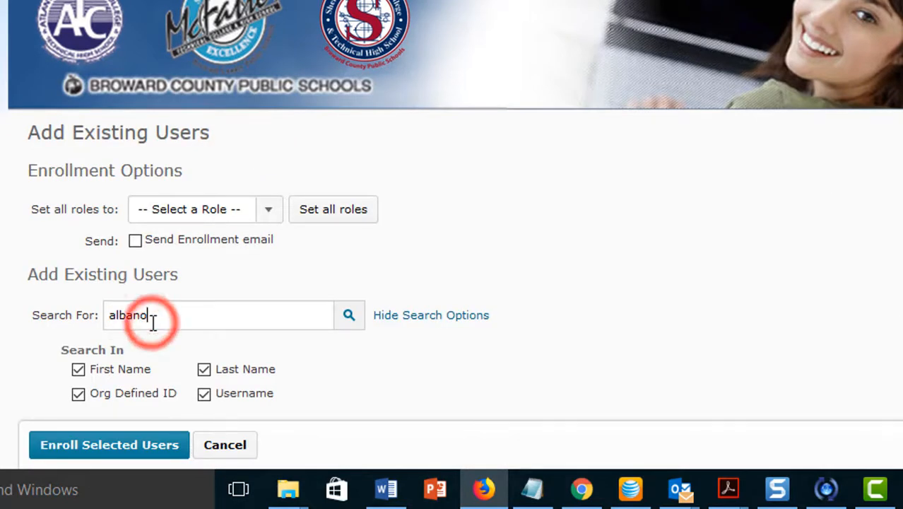
key(BackSpace)
key(BackSpace)
key(BackSpace)
key(BackSpace)
key(BackSpace)
key(BackSpace)
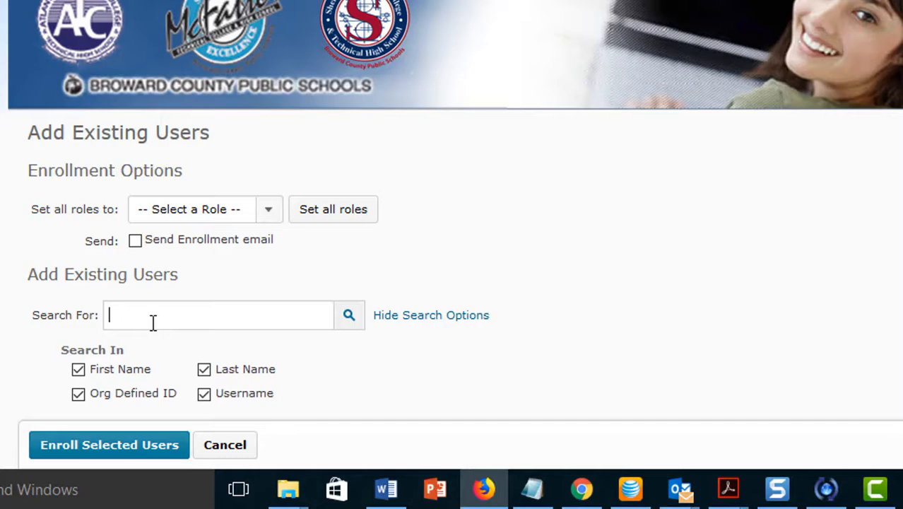
text(marijean)
click(347, 317)
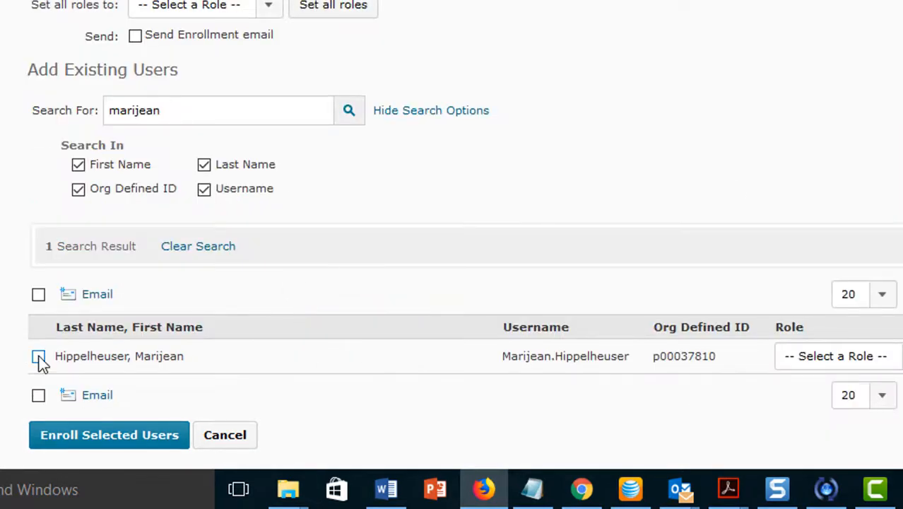
click(38, 356)
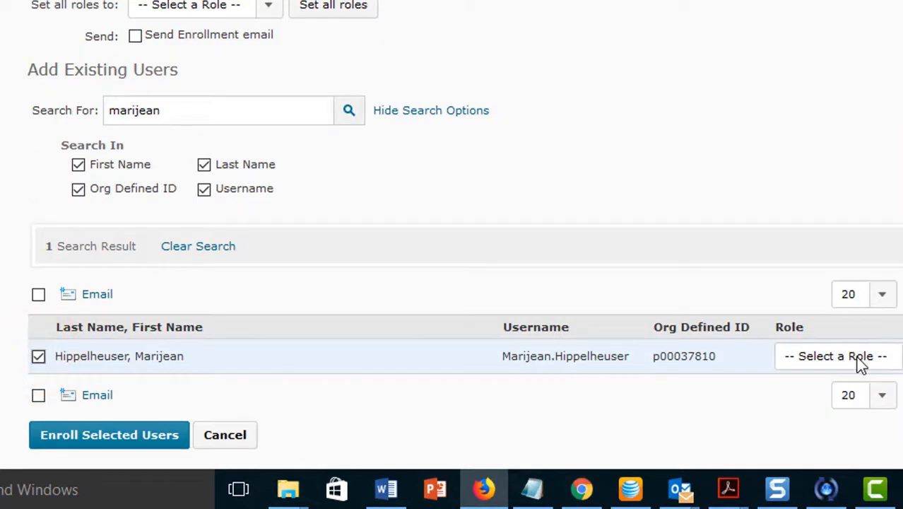
click(834, 356)
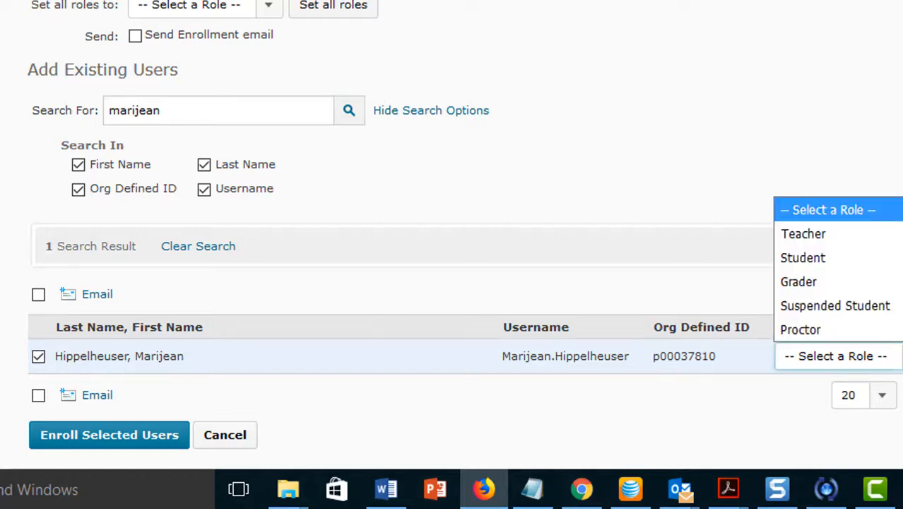
click(808, 233)
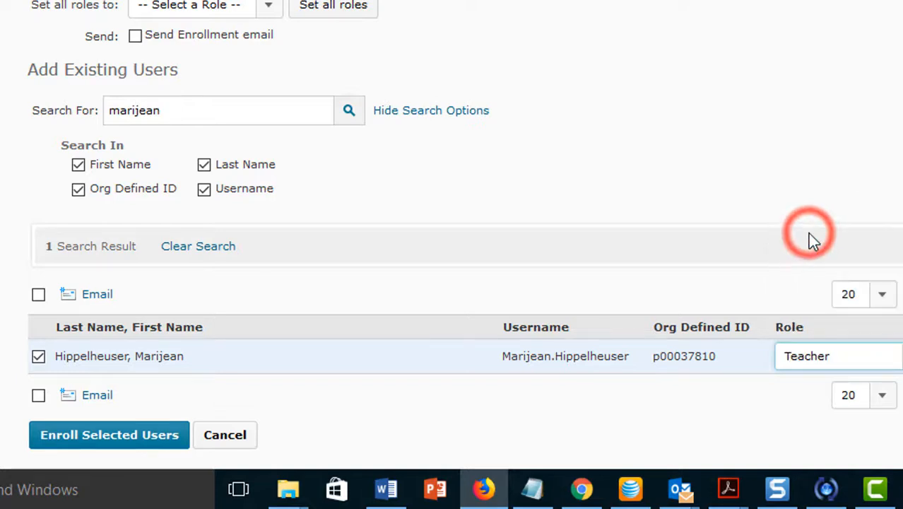
click(139, 437)
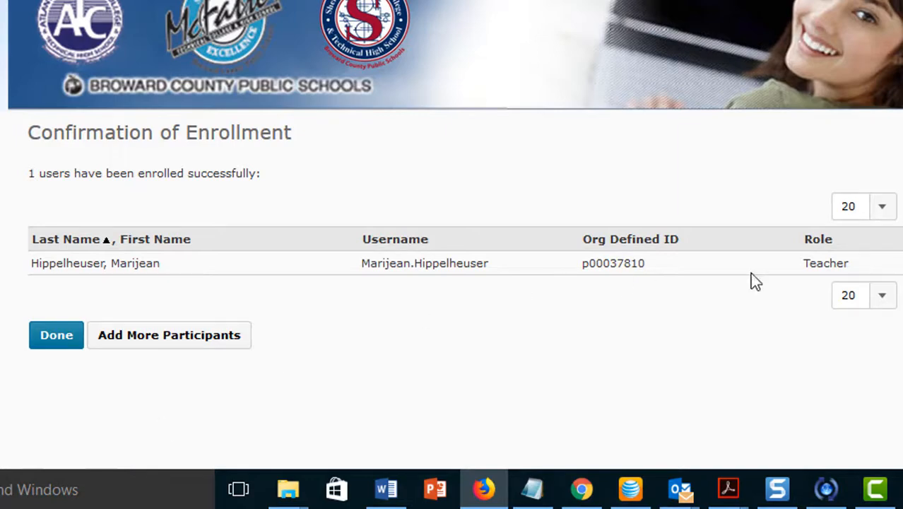
click(57, 342)
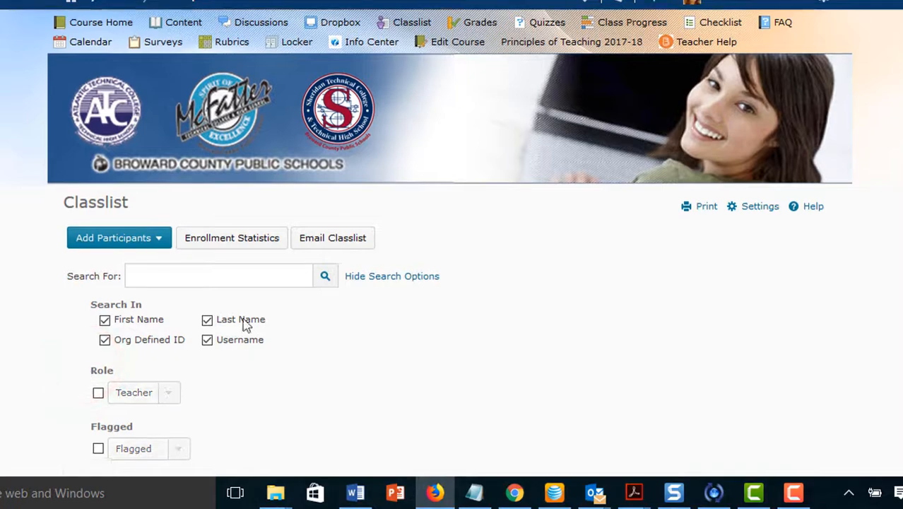
- Tick the new Teacher-role user in the Classlist and unenroll them, confirming with Yes
scroll(448, 244, down, 12)
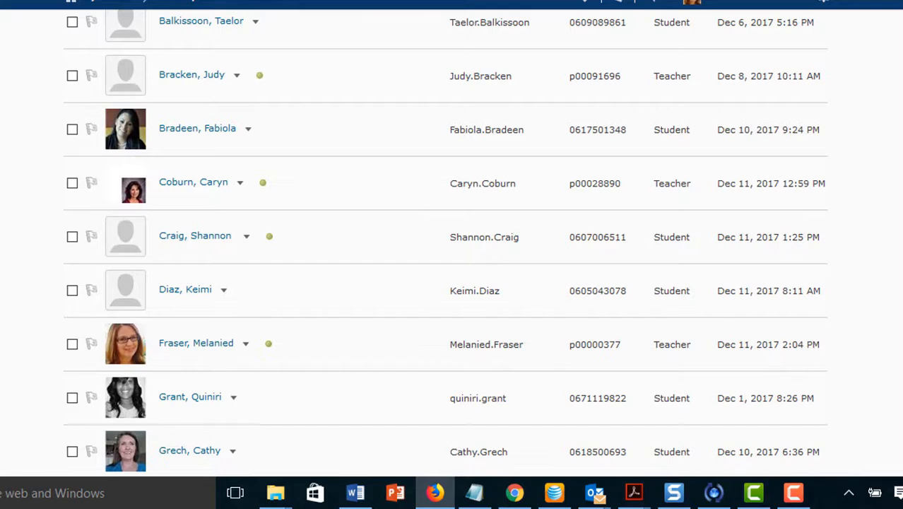
scroll(448, 243, down, 4)
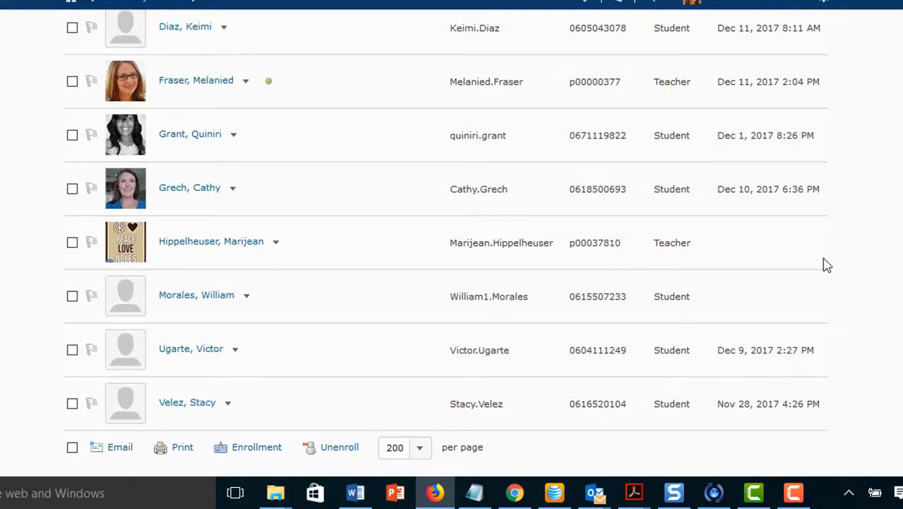
click(72, 243)
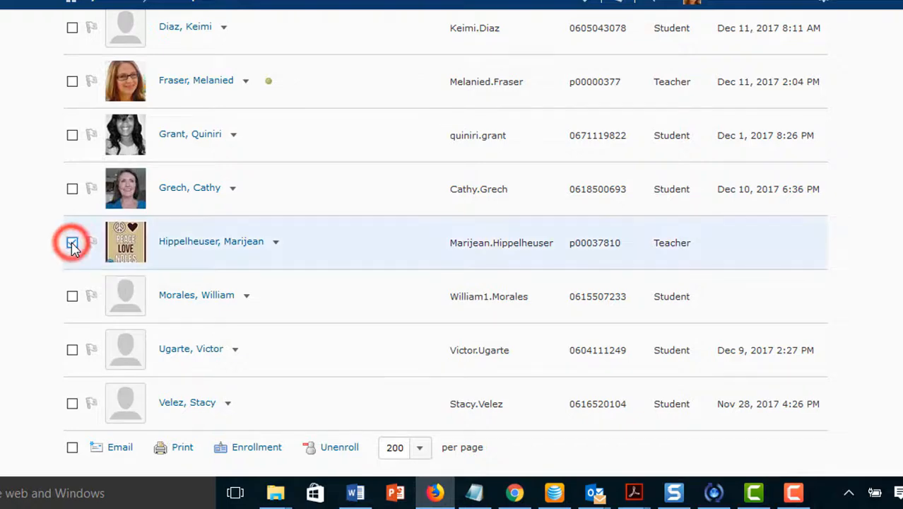
click(330, 450)
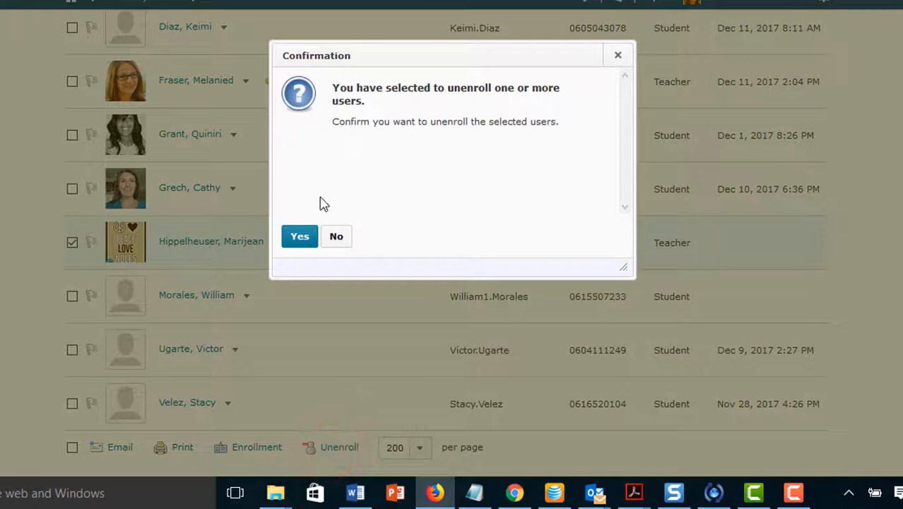
click(305, 240)
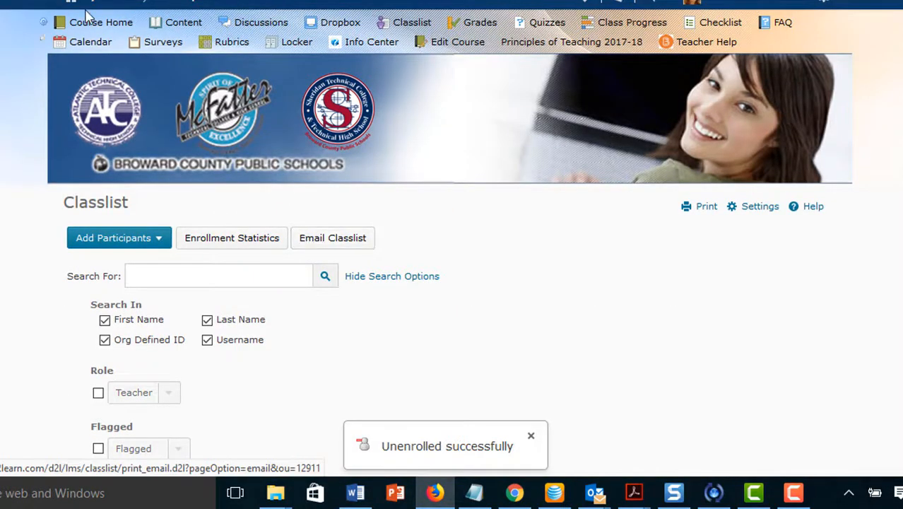
click(175, 23)
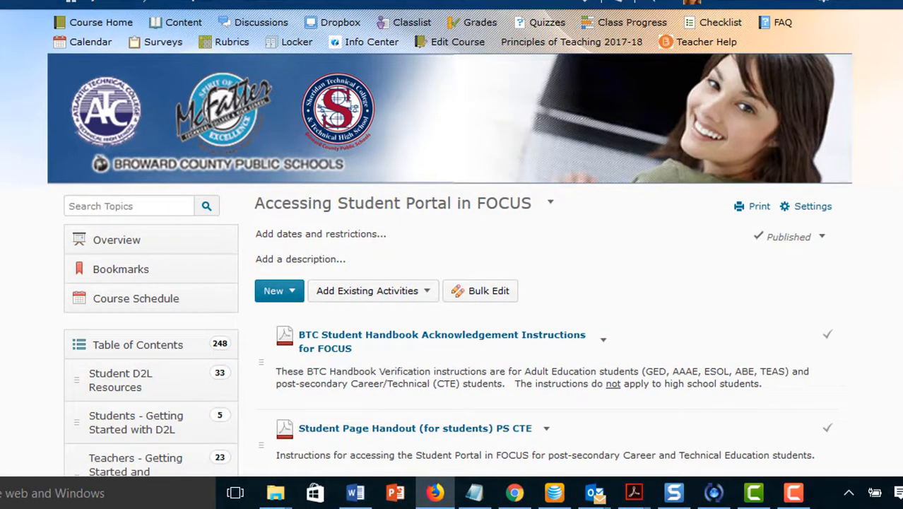
scroll(452, 241, down, 6)
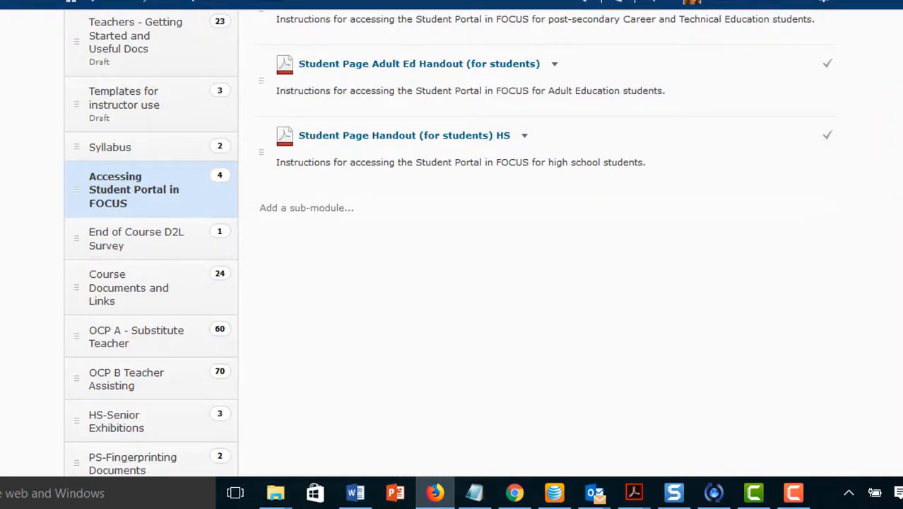
scroll(106, 381, down, 1)
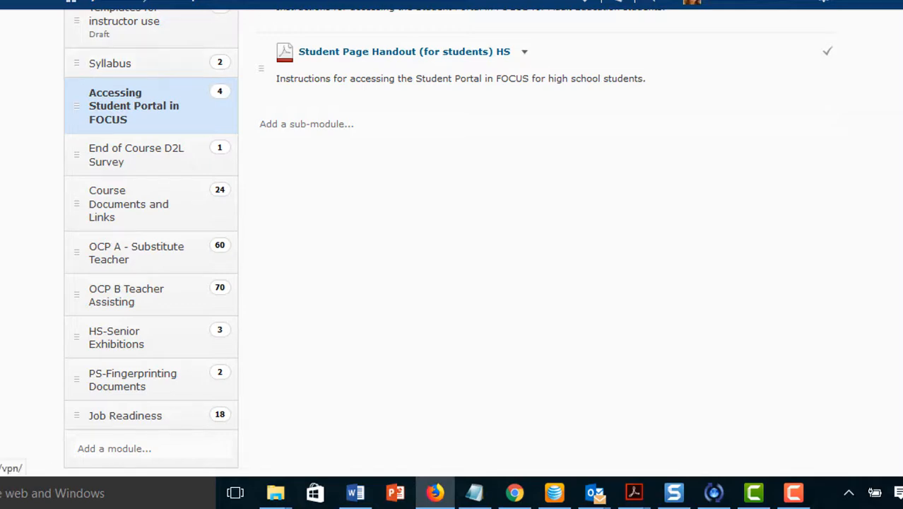
scroll(453, 241, up, 7)
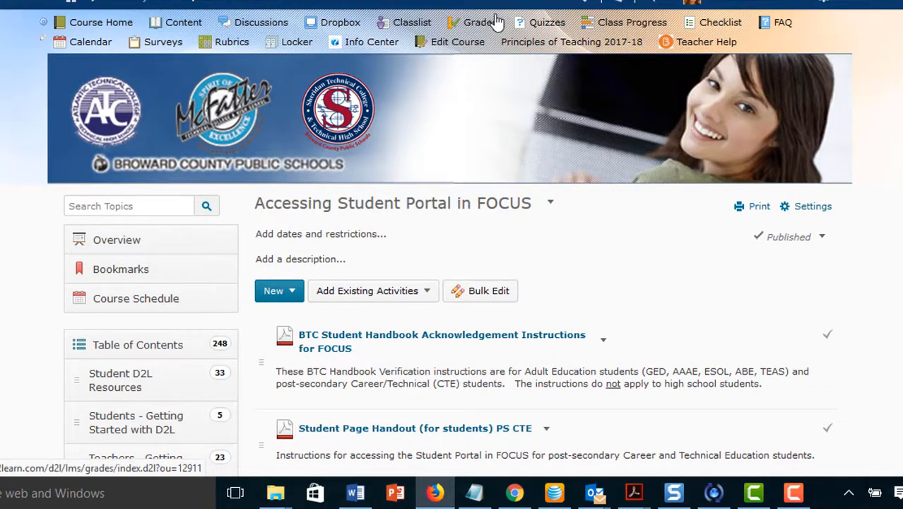
click(401, 23)
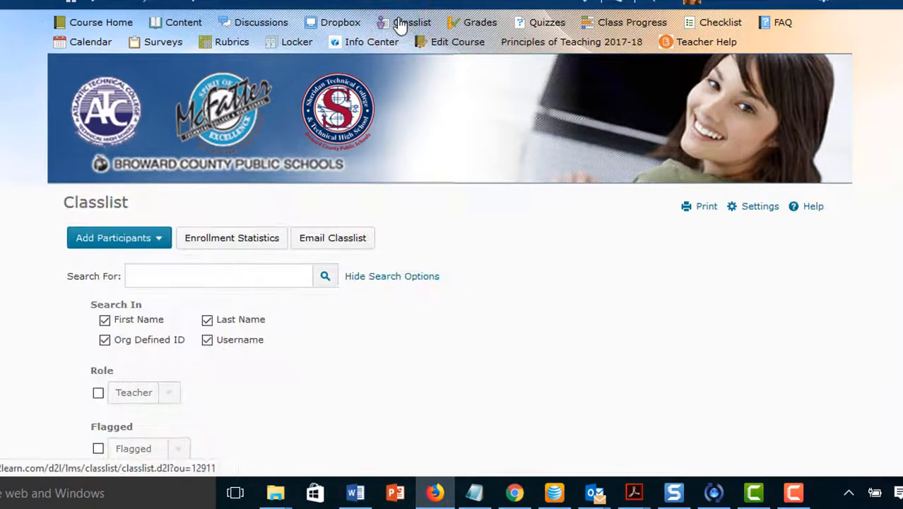